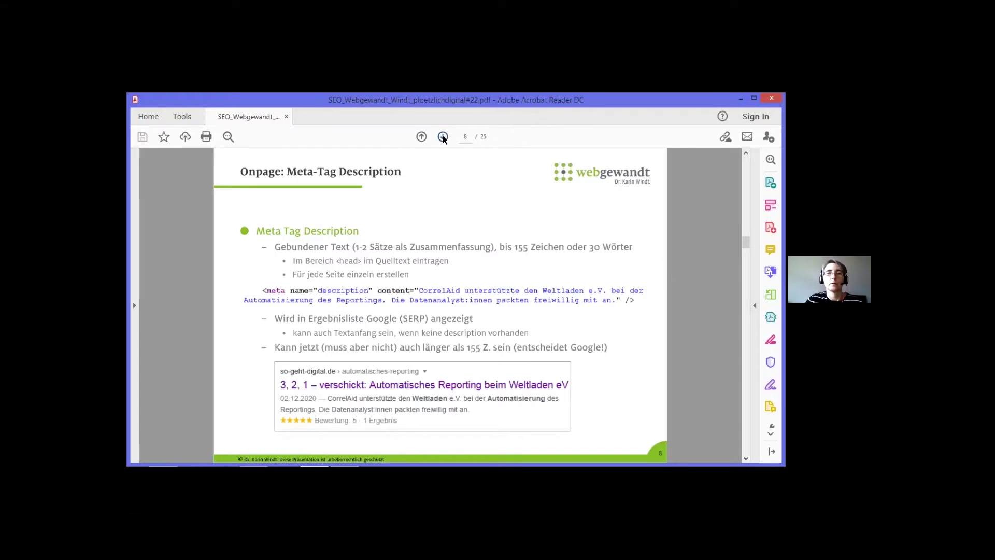
Step: Advance the SEO presentation past the Meta-Tag Description and Meta-Tag Keywords slides
{"action": "left_click", "coordinate": [443, 137]}
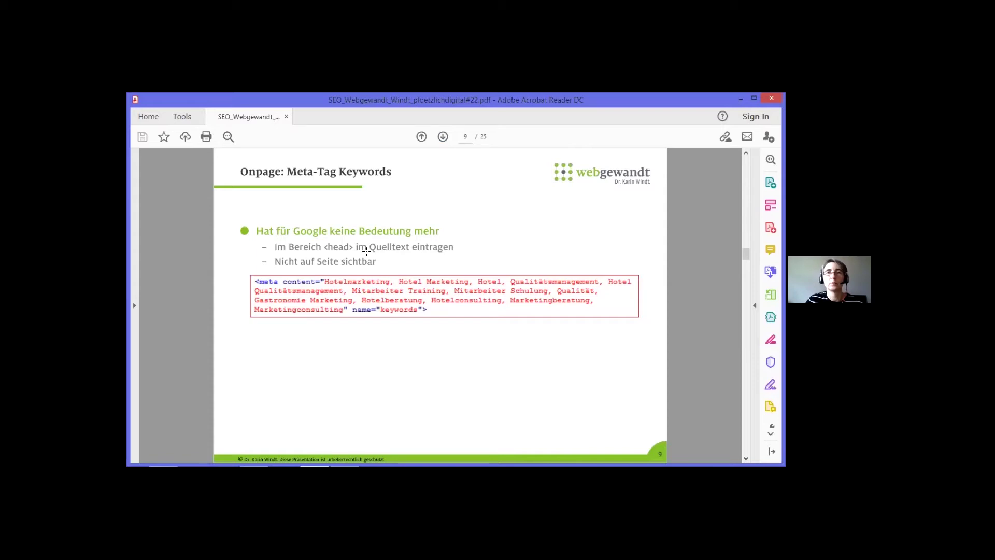
{"action": "left_click", "coordinate": [442, 137]}
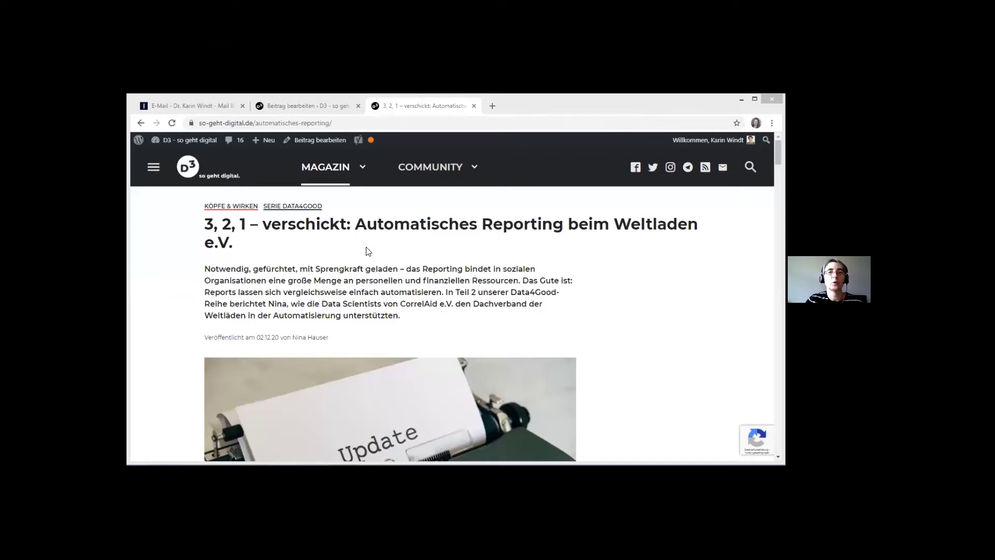
Step: Switch to the WordPress editor for the Automatisches Reporting post, dismiss the welcome guide and bring up the Yoast SEO meta description
{"action": "left_click", "coordinate": [290, 107]}
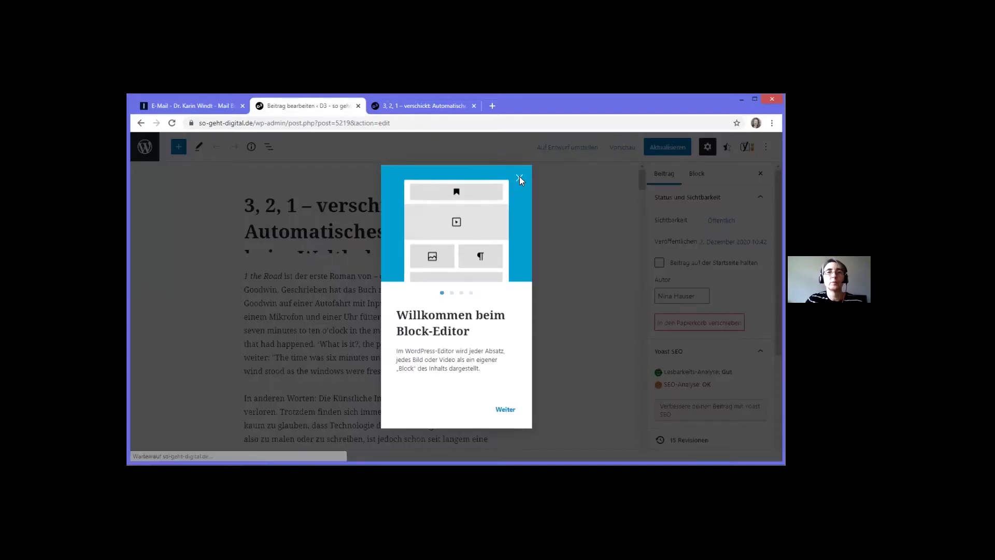
{"action": "left_click", "coordinate": [519, 177]}
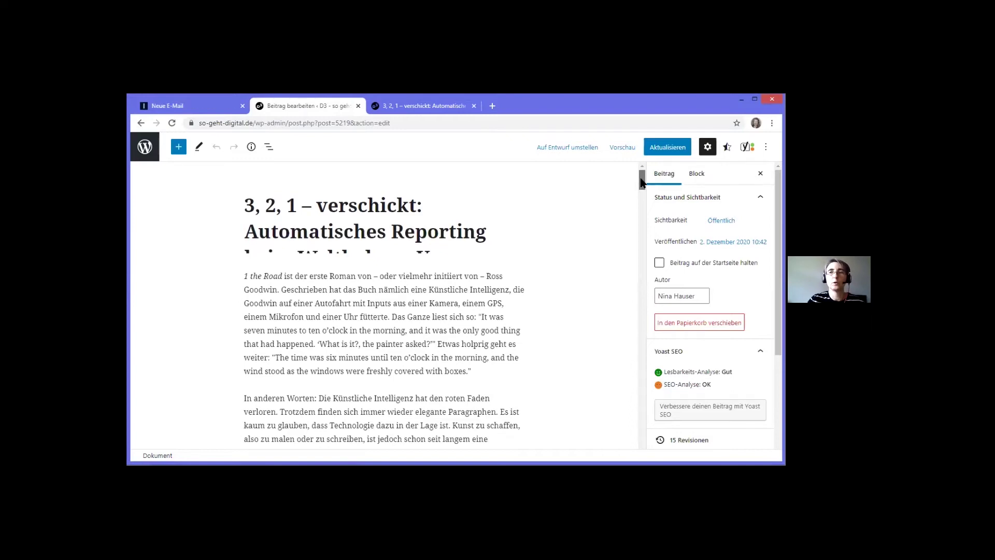
{"action": "scroll", "coordinate": [641, 182], "scroll_direction": "down", "scroll_amount": 8}
{"action": "scroll", "coordinate": [641, 231], "scroll_direction": "down", "scroll_amount": 13}
{"action": "left_click_drag", "start_coordinate": [642, 267], "coordinate": [637, 423]}
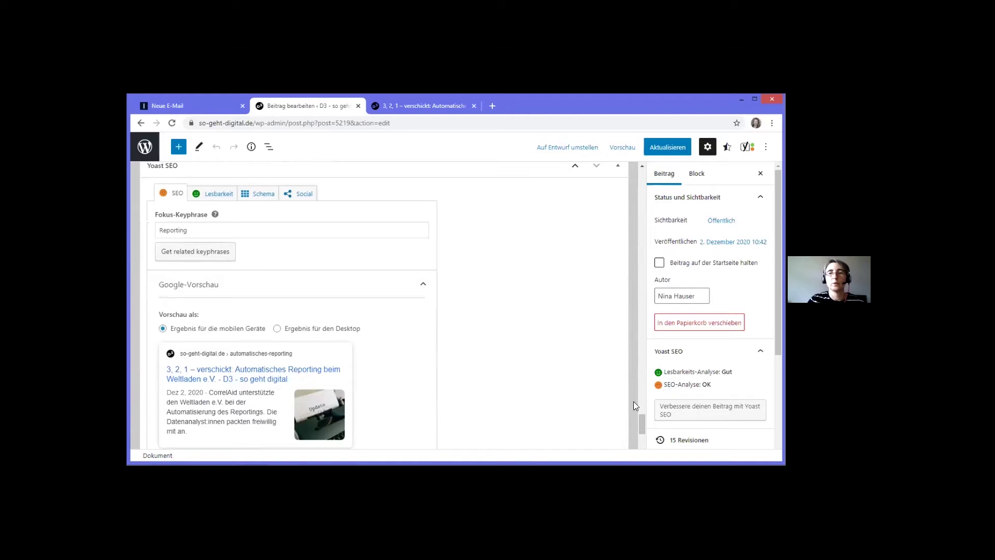
{"action": "left_click_drag", "start_coordinate": [642, 416], "coordinate": [642, 424]}
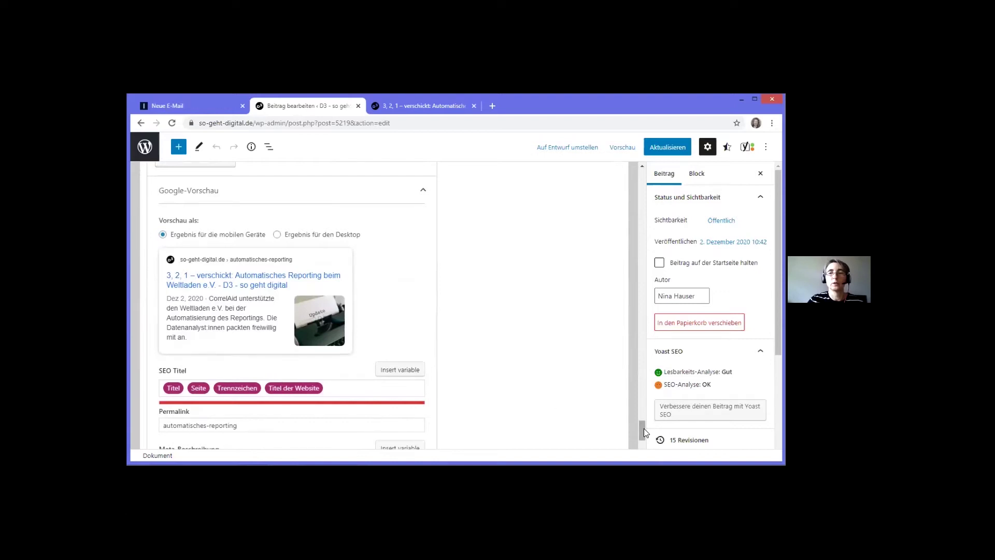
{"action": "left_click_drag", "start_coordinate": [642, 432], "coordinate": [641, 433]}
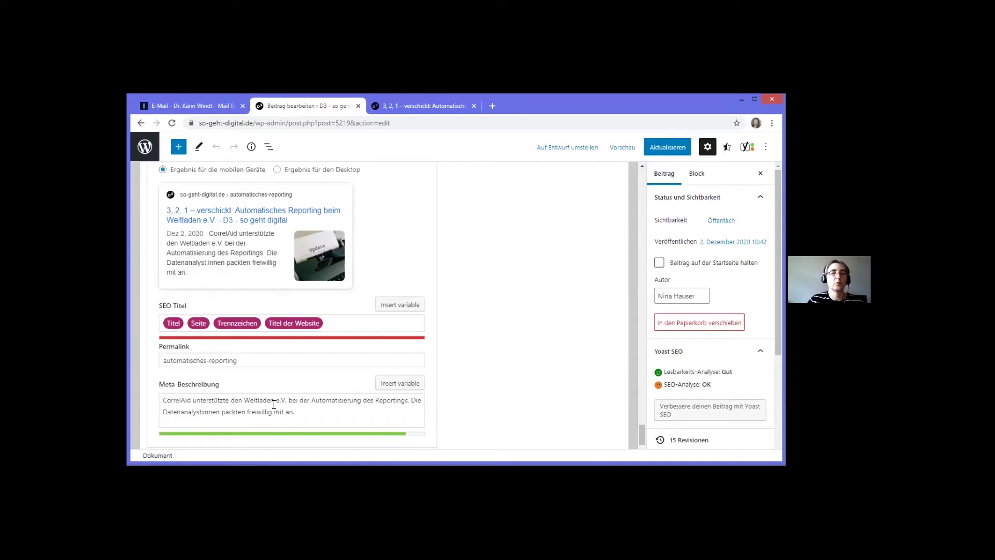
Step: Try removing "den Weltladen" from the meta description to compare the Google preview, and undo the deletion
{"action": "left_click_drag", "start_coordinate": [275, 400], "coordinate": [231, 396]}
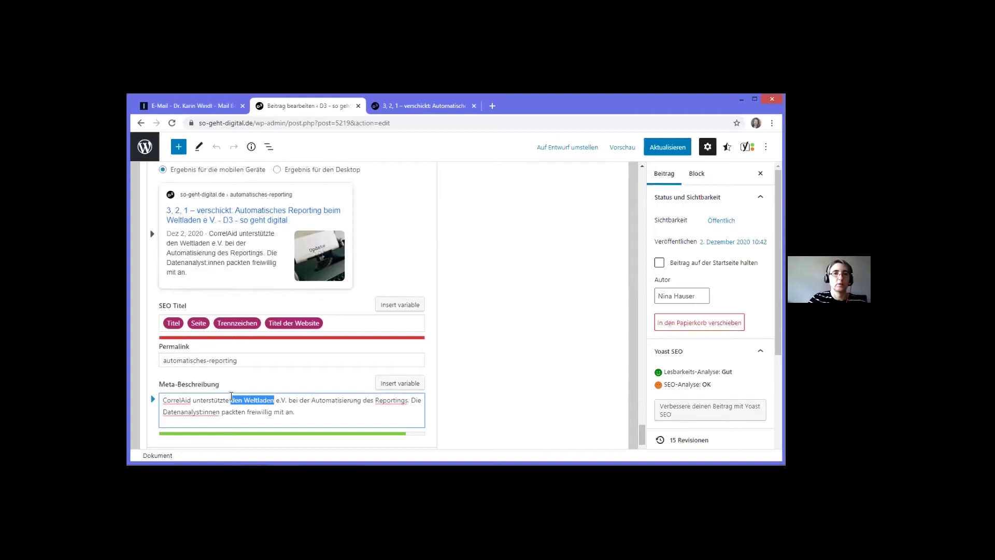
{"action": "key", "text": "BackSpace"}
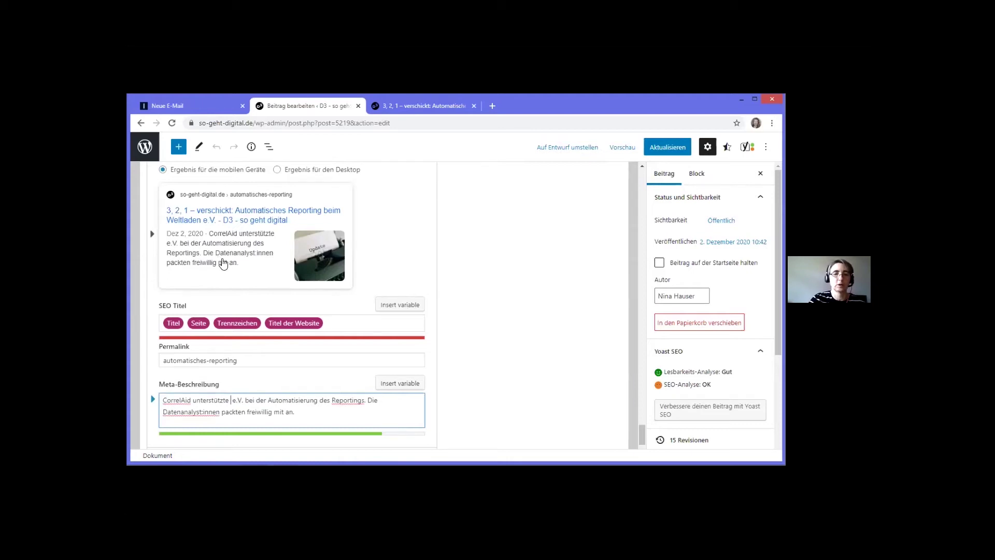
{"action": "key", "text": "ctrl+z"}
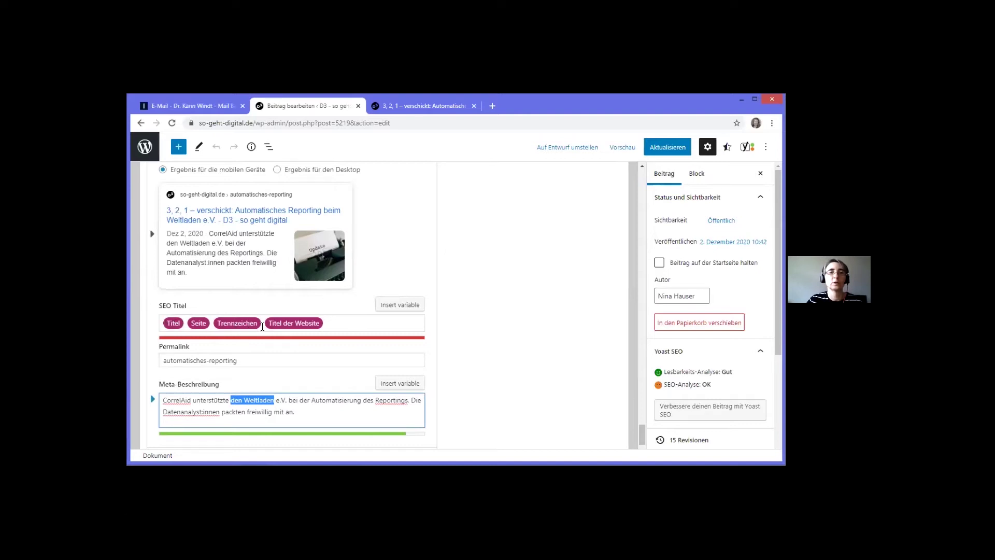
Step: Try "Digitalisierung" in front of the title variable in the SEO title, and remove the added word again
{"action": "left_click", "coordinate": [163, 323]}
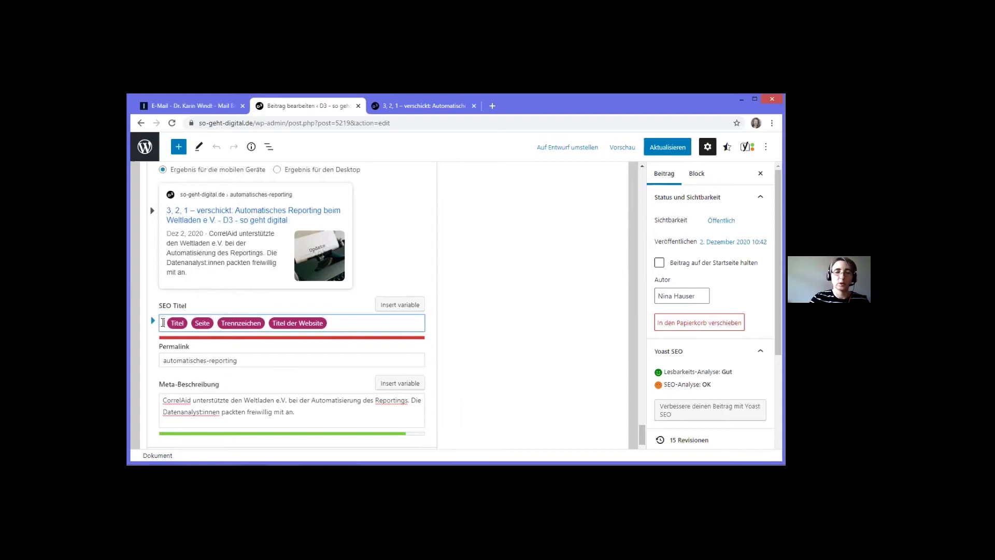
{"action": "type", "text": "Di "}
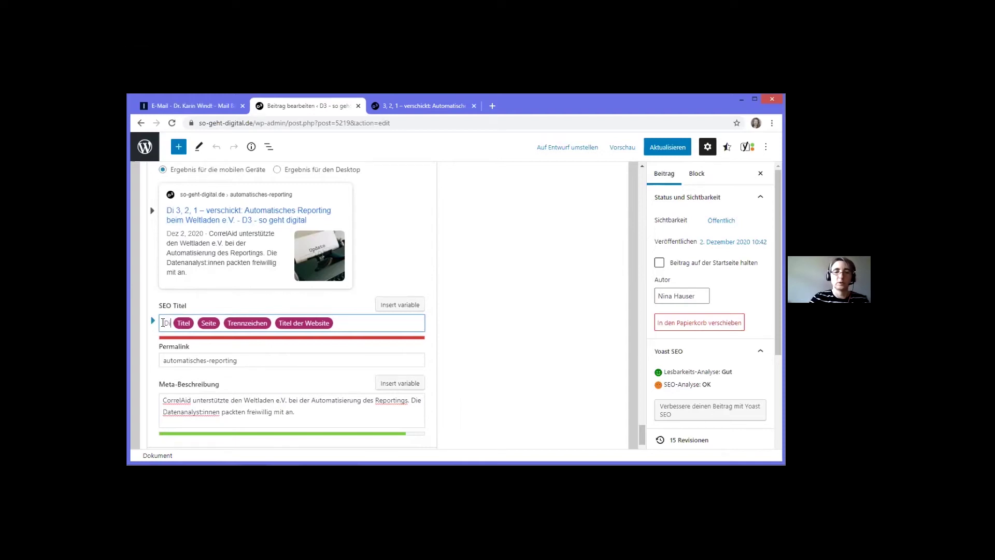
{"action": "type", "text": "gitalisieru"}
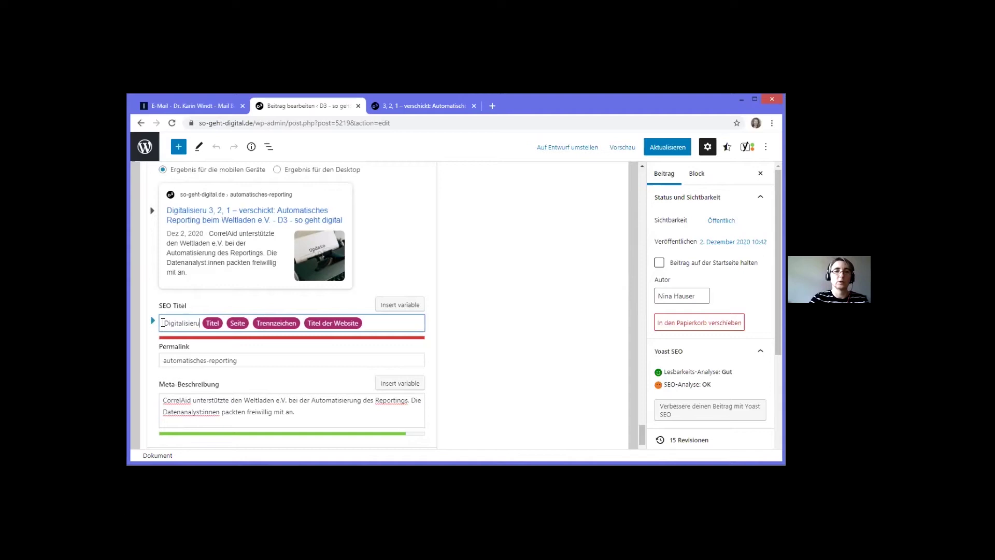
{"action": "type", "text": "ng"}
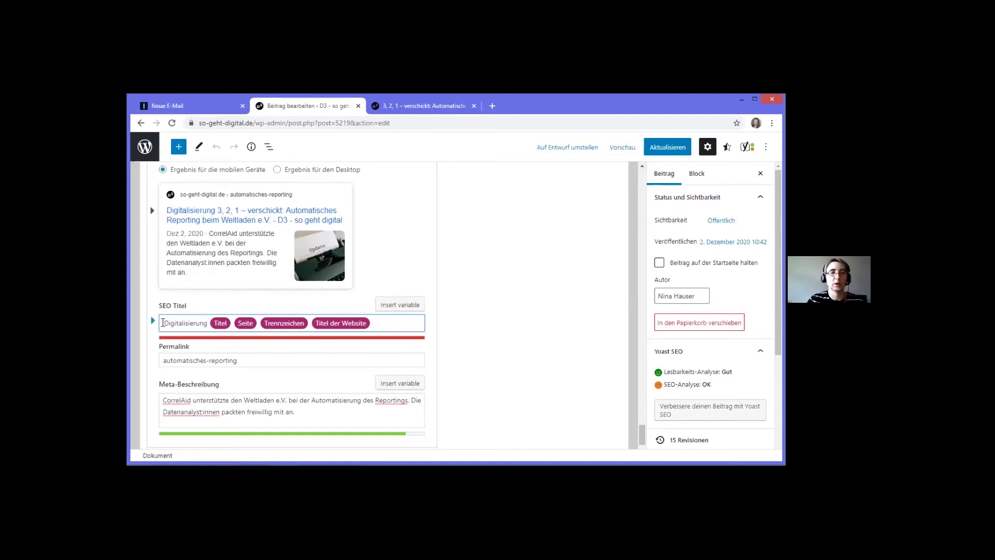
{"action": "double_click", "coordinate": [163, 322]}
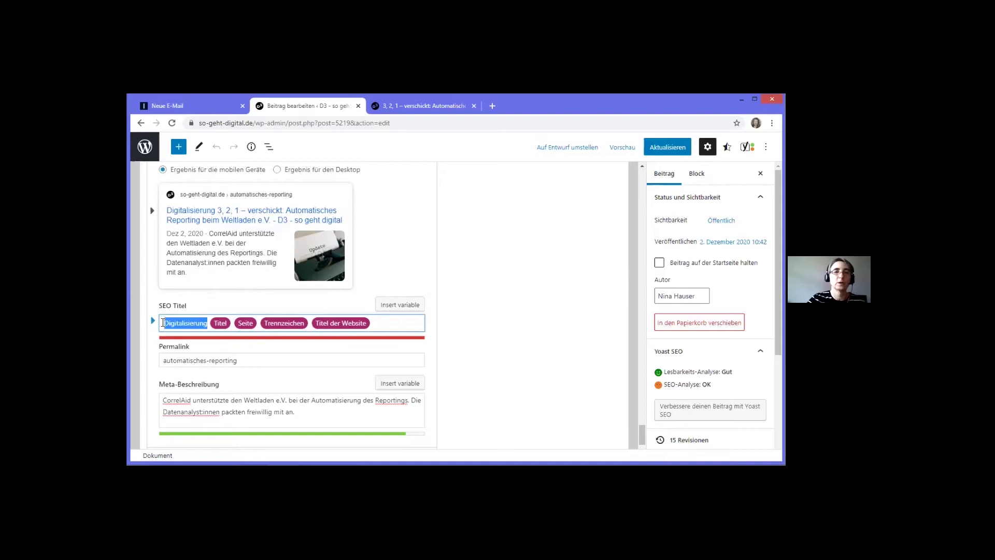
{"action": "key", "text": "BackSpace"}
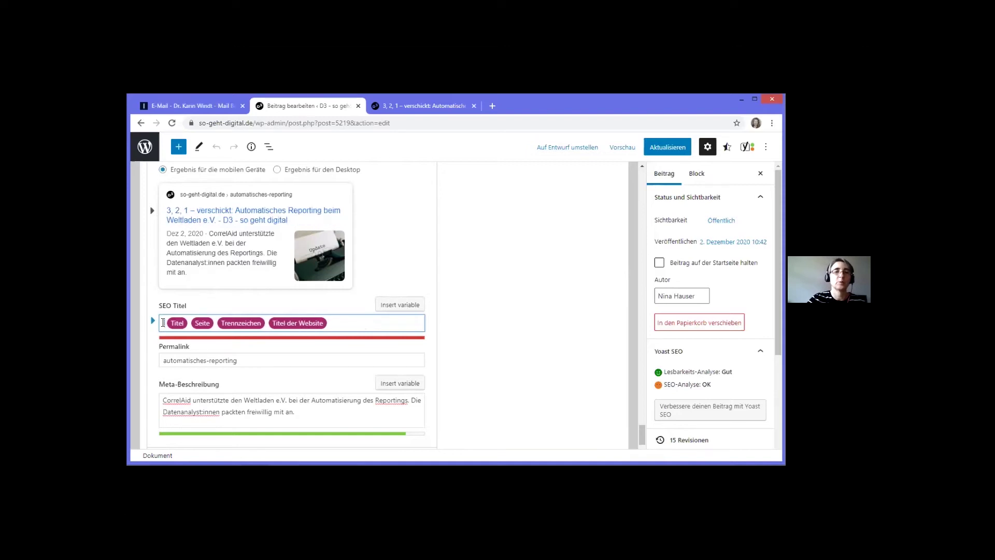
{"action": "key", "text": "Delete"}
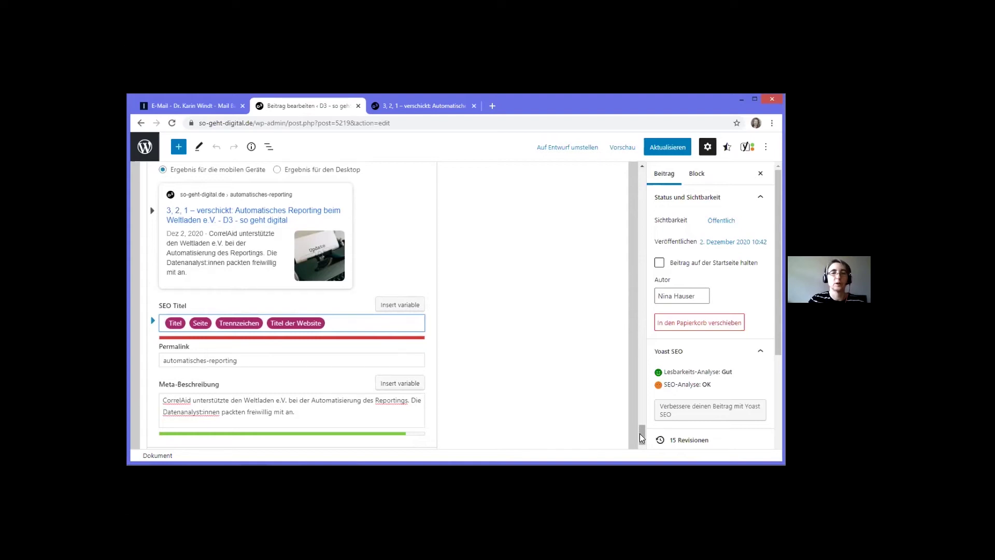
Step: Copy and delete "packten freiwillig mit an." from the end of the meta description as a length test, and undo the deletion
{"action": "scroll", "coordinate": [380, 396], "scroll_direction": "down", "scroll_amount": 2}
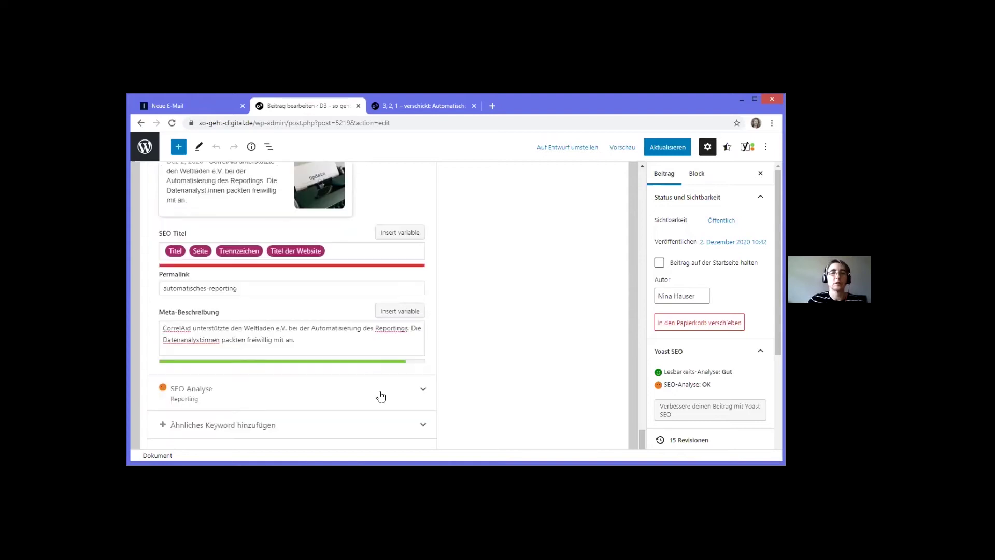
{"action": "left_click", "coordinate": [295, 349]}
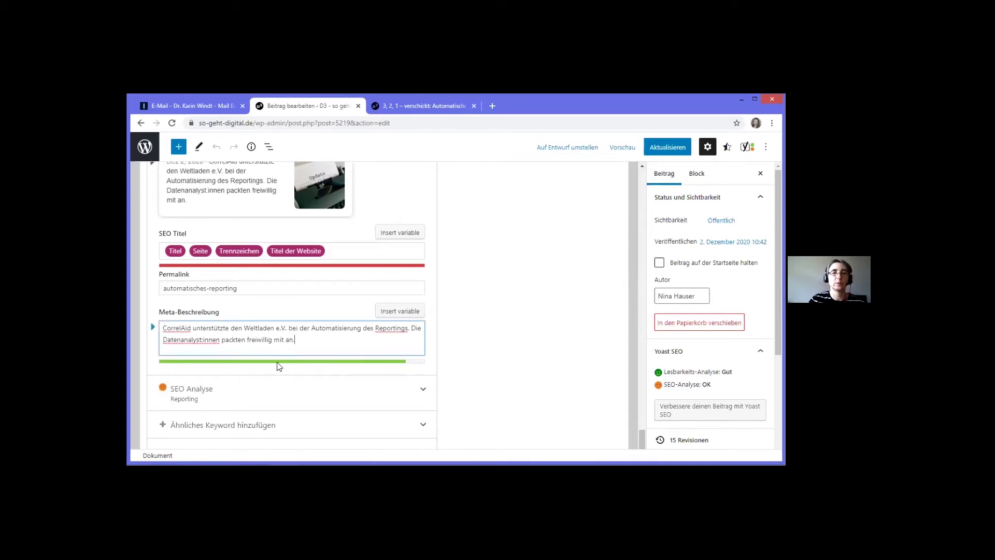
{"action": "key", "text": "BackSpace"}
{"action": "key", "text": "ctrl+z"}
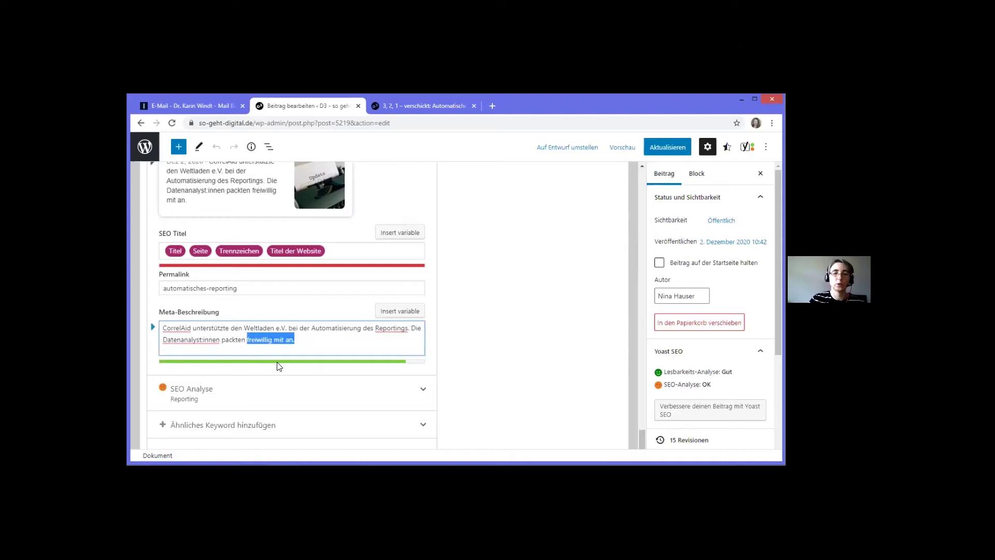
{"action": "key", "text": "ctrl+shift+Left"}
{"action": "key", "text": "ctrl+c"}
{"action": "key", "text": "BackSpace"}
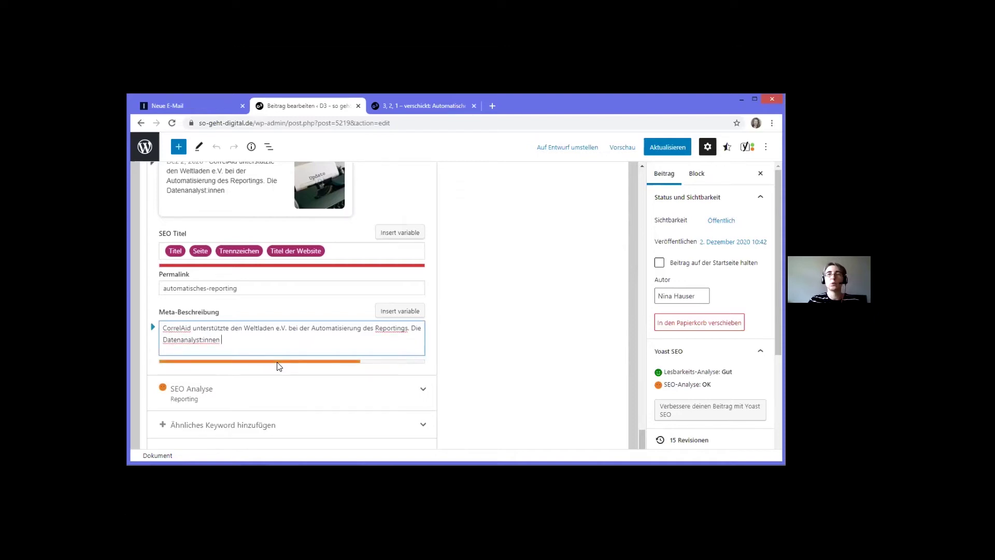
{"action": "key", "text": "ctrl+z"}
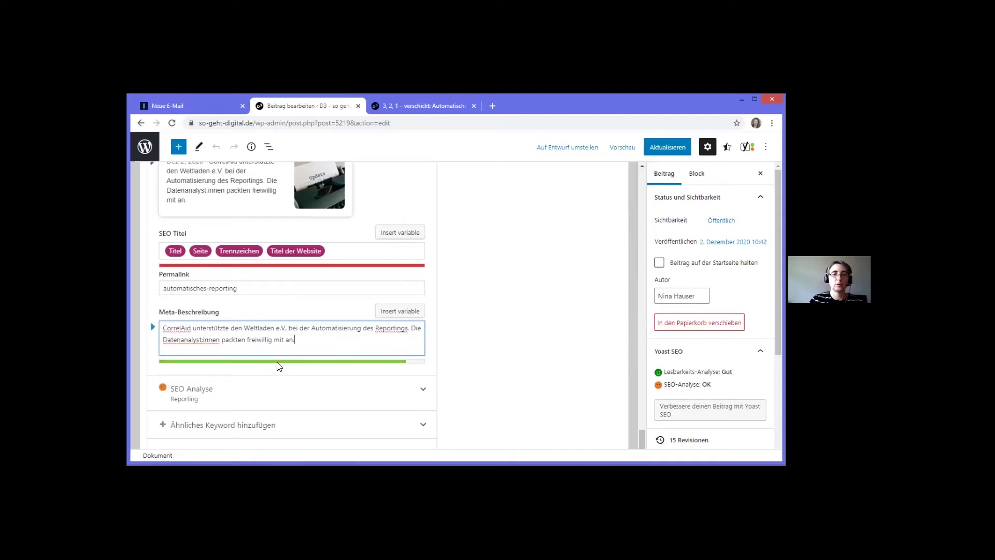
Step: Paste "packten freiwillig mit an." again at the end of the meta description, and delete the duplicate phrase
{"action": "key", "text": "ctrl+v"}
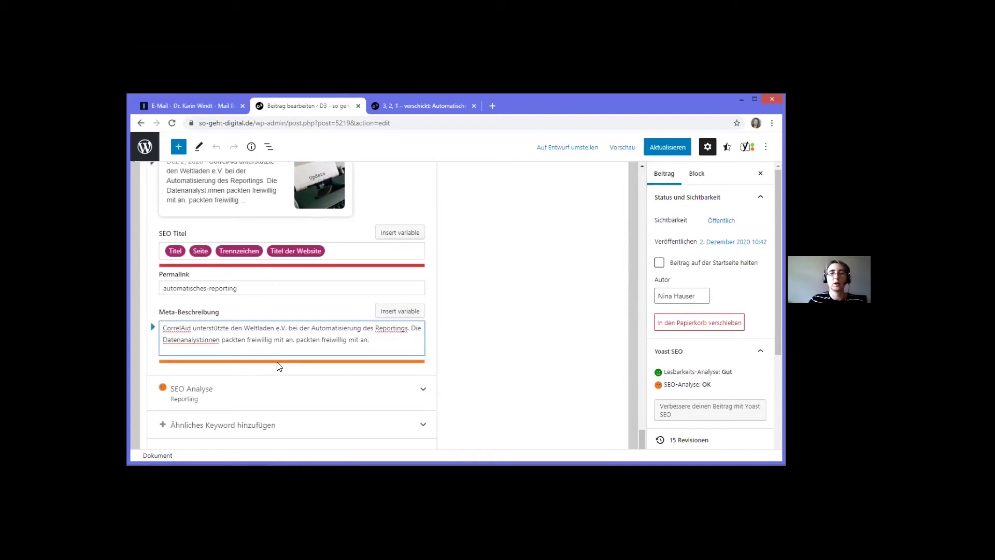
{"action": "key", "text": "ctrl+shift+Left"}
{"action": "key", "text": "ctrl+shift+Left"}
{"action": "key", "text": "ctrl+shift+Left"}
{"action": "key", "text": "ctrl+shift+Left"}
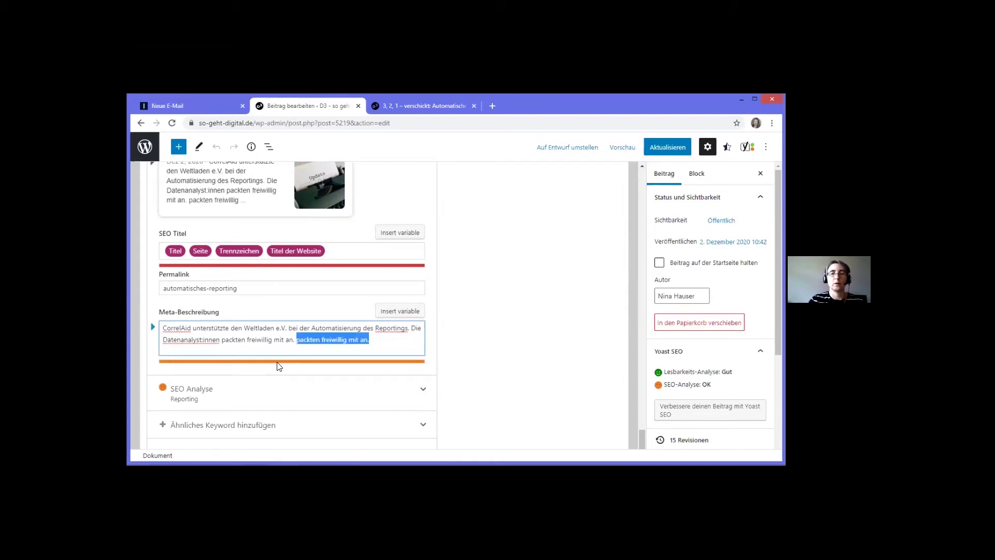
{"action": "key", "text": "BackSpace"}
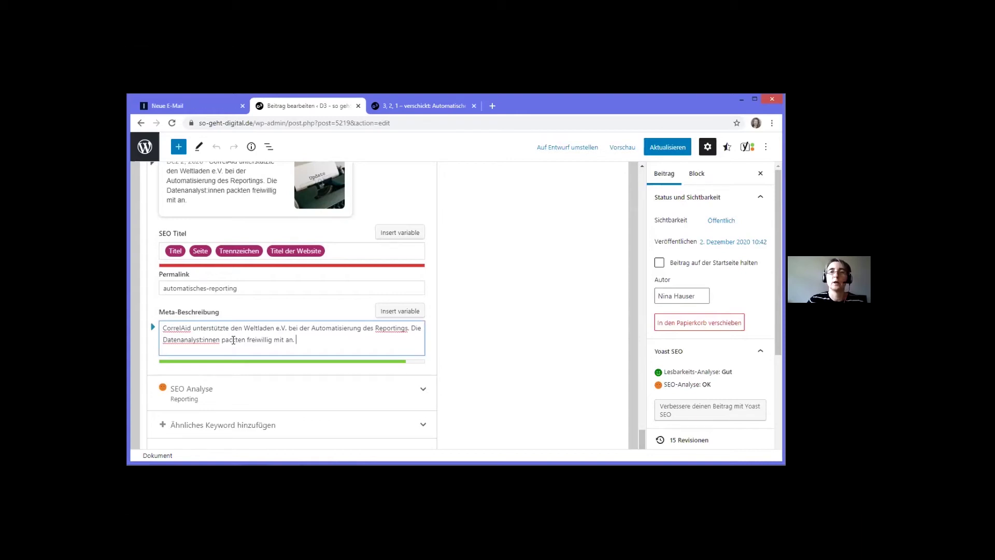
{"action": "left_click", "coordinate": [292, 344]}
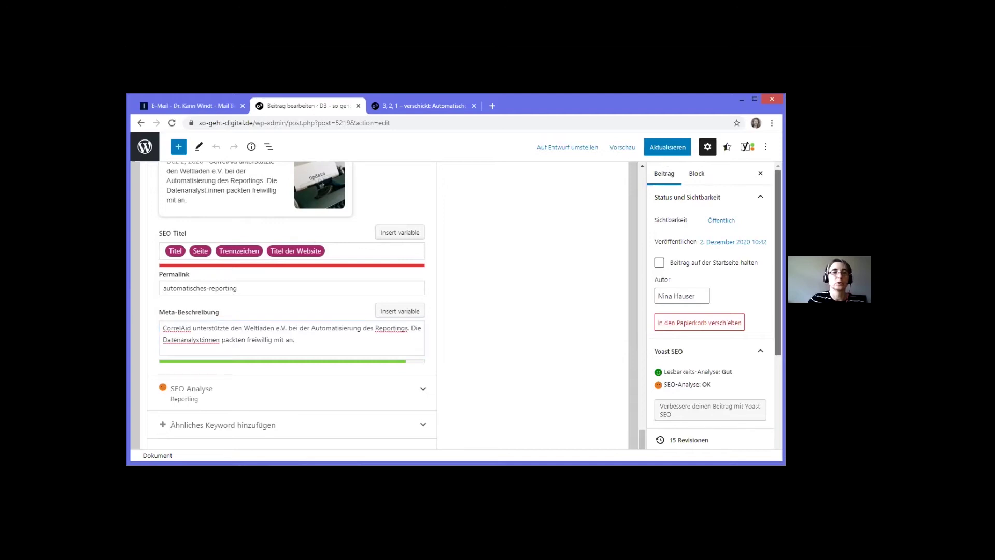
Step: Expand the Yoast SEO analysis for the keyphrase "Reporting" and review its problems, improvements and good results
{"action": "scroll", "coordinate": [710, 306], "scroll_direction": "down", "scroll_amount": 1}
{"action": "scroll", "coordinate": [710, 306], "scroll_direction": "down", "scroll_amount": 1}
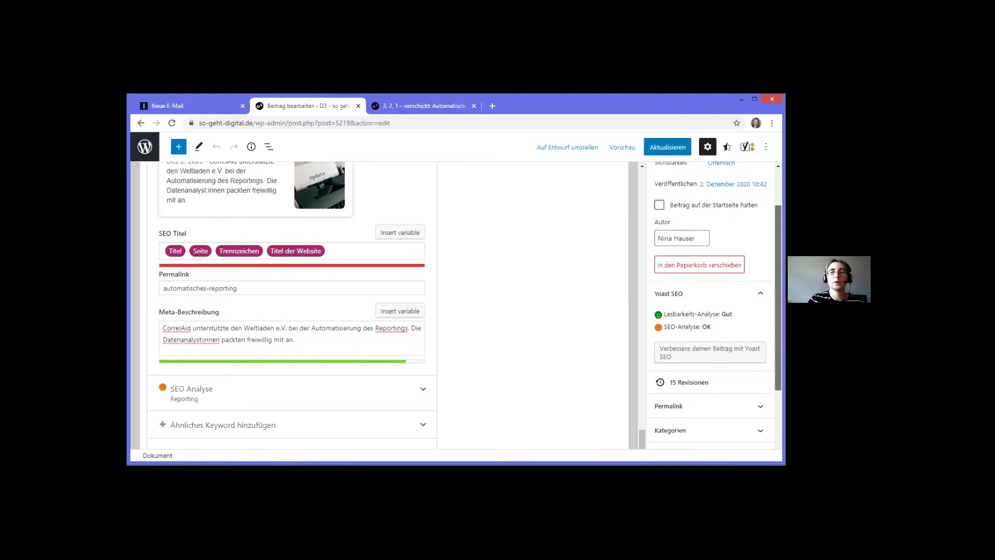
{"action": "scroll", "coordinate": [714, 269], "scroll_direction": "down", "scroll_amount": 1}
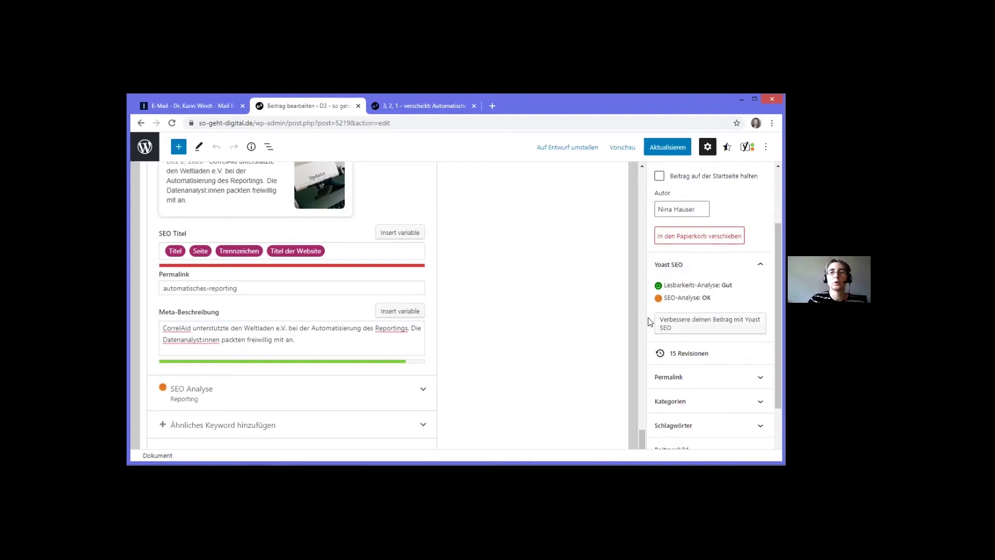
{"action": "left_click", "coordinate": [422, 393]}
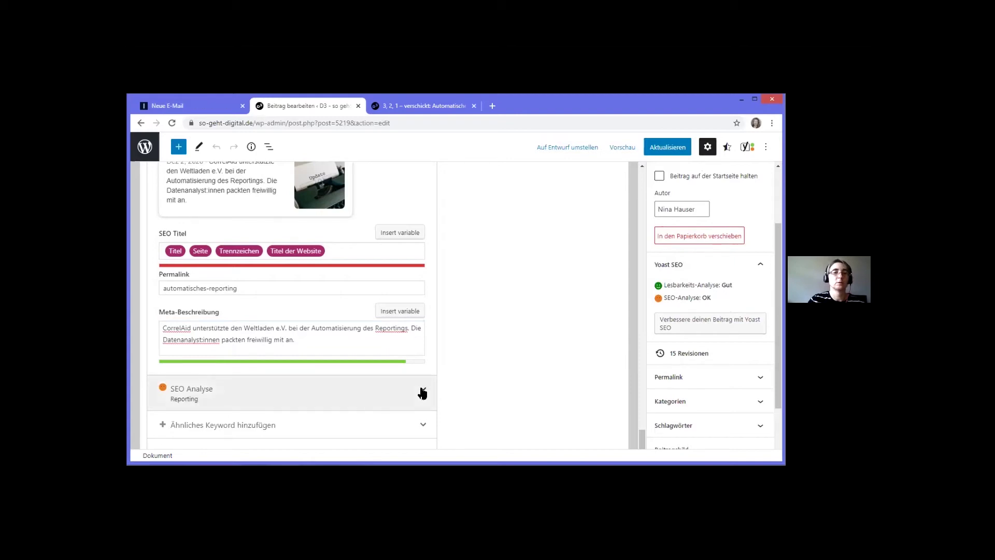
{"action": "left_click", "coordinate": [422, 393]}
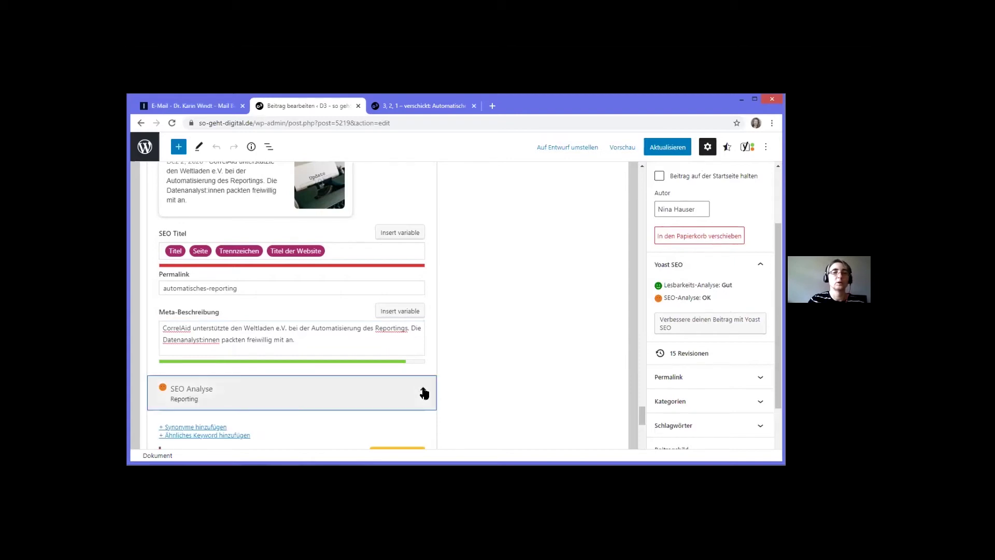
{"action": "left_click", "coordinate": [641, 413]}
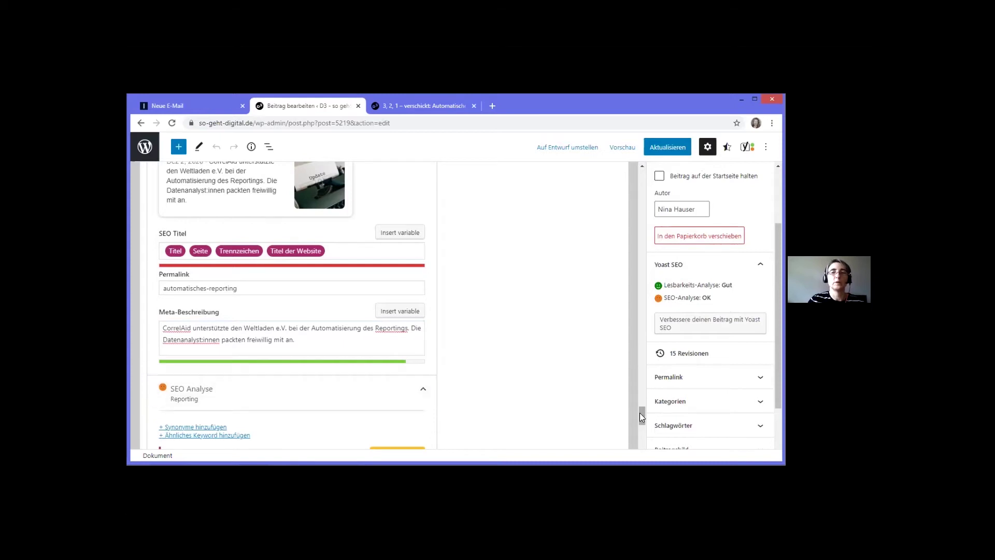
{"action": "scroll", "coordinate": [638, 420], "scroll_direction": "down", "scroll_amount": 1}
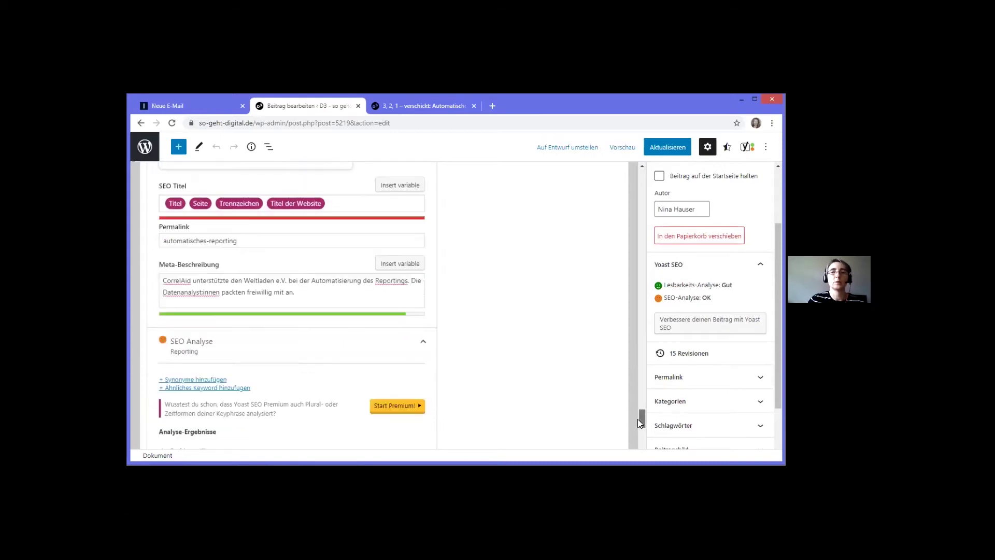
{"action": "scroll", "coordinate": [637, 420], "scroll_direction": "down", "scroll_amount": 1}
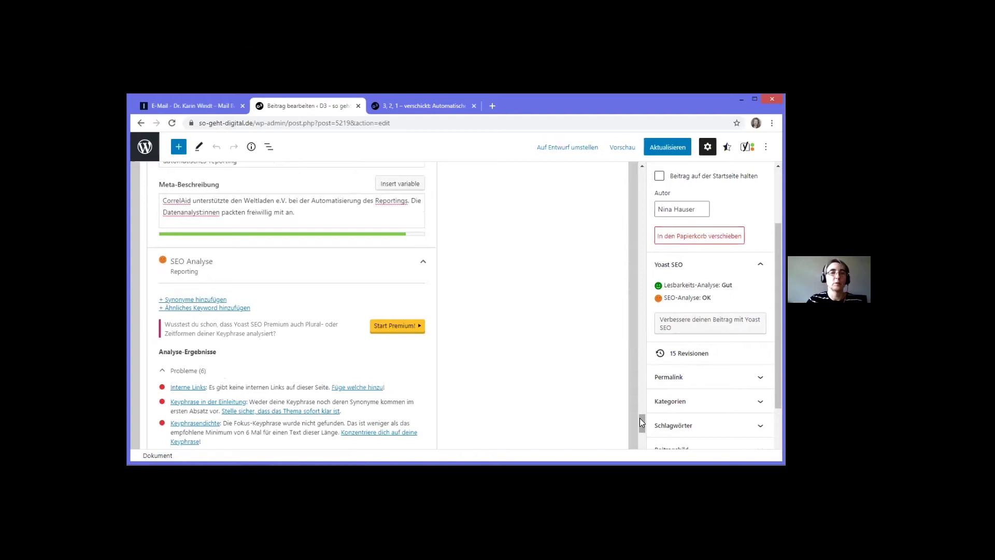
{"action": "left_click_drag", "start_coordinate": [641, 427], "coordinate": [641, 430]}
{"action": "scroll", "coordinate": [638, 430], "scroll_direction": "down", "scroll_amount": 2}
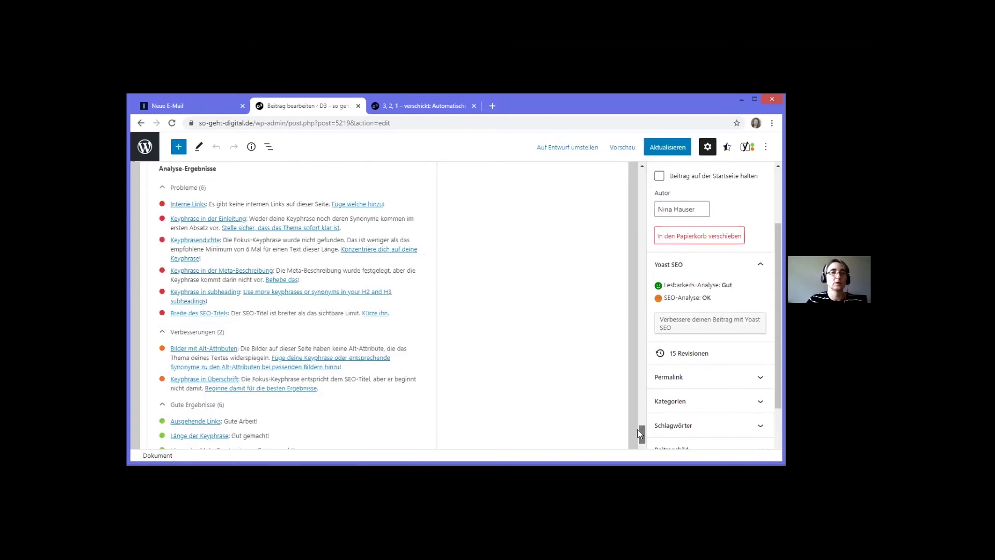
{"action": "scroll", "coordinate": [639, 434], "scroll_direction": "down", "scroll_amount": 1}
{"action": "scroll", "coordinate": [637, 439], "scroll_direction": "down", "scroll_amount": 3}
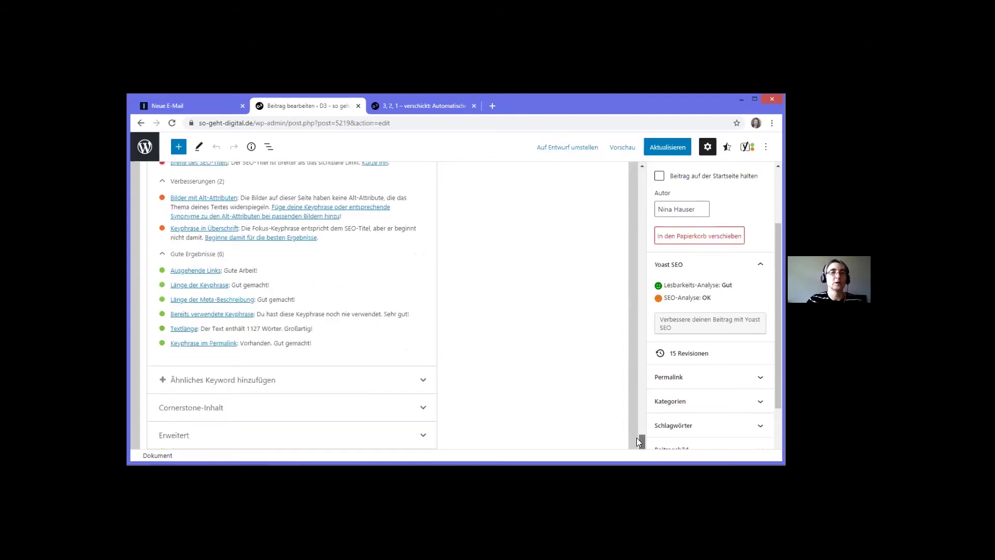
Step: Examine the good results of the keyphrase analysis, down to the entry about the keyphrase in the permalink
{"action": "scroll", "coordinate": [636, 439], "scroll_direction": "up", "scroll_amount": 1}
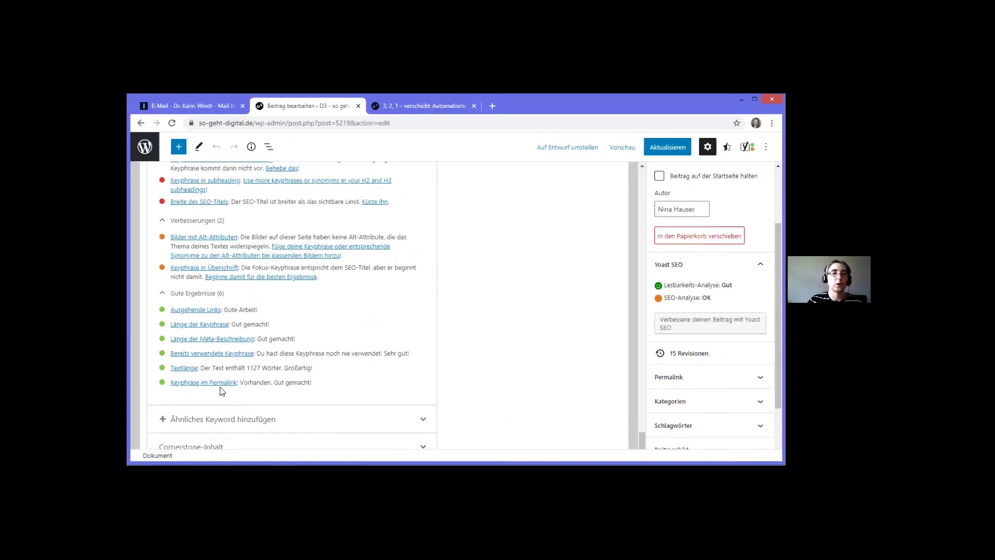
{"action": "left_click_drag", "start_coordinate": [220, 386], "coordinate": [274, 383]}
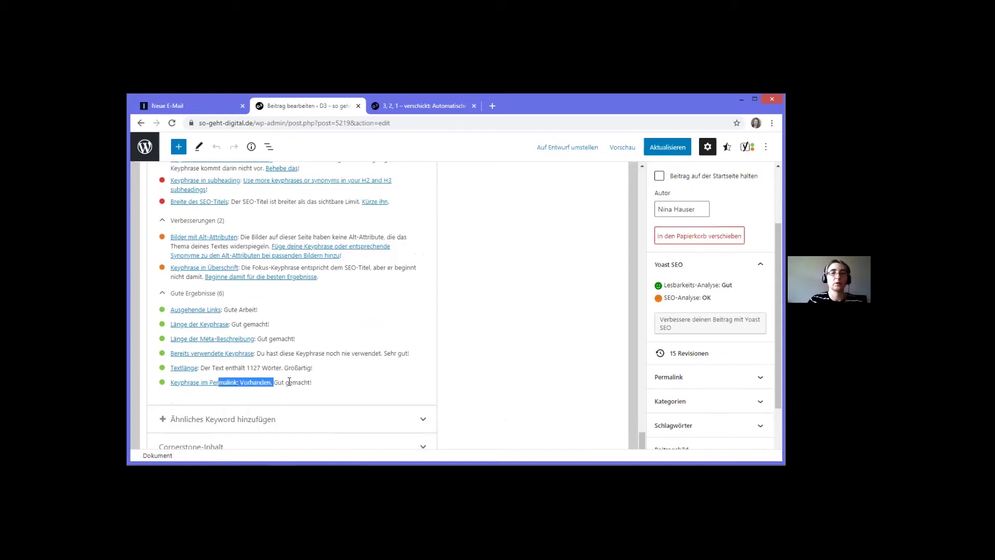
{"action": "left_click", "coordinate": [286, 383]}
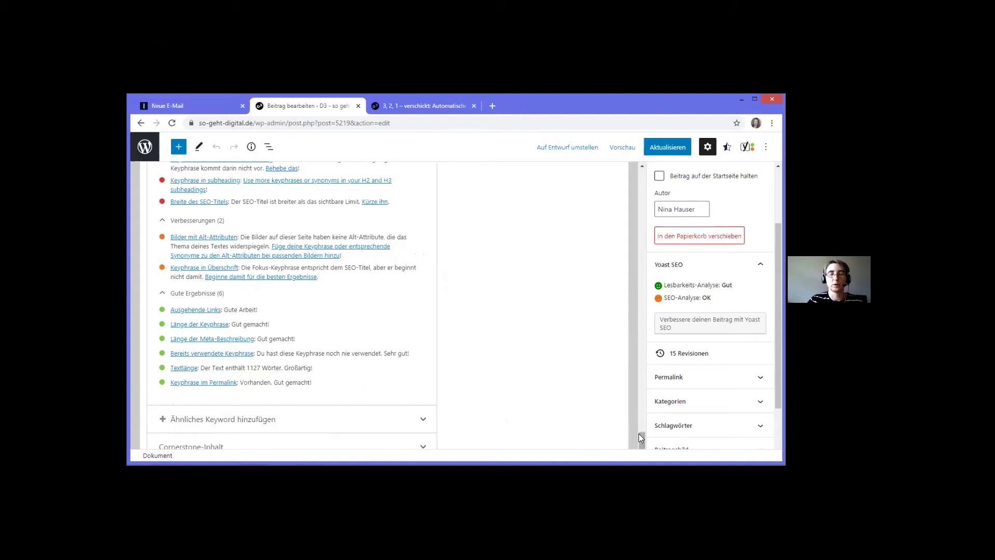
Step: Open the help article on the focus keyphrase and the Yoast homepage, close the e-mail page, and return to the post editor
{"action": "left_click_drag", "start_coordinate": [638, 430], "coordinate": [640, 393]}
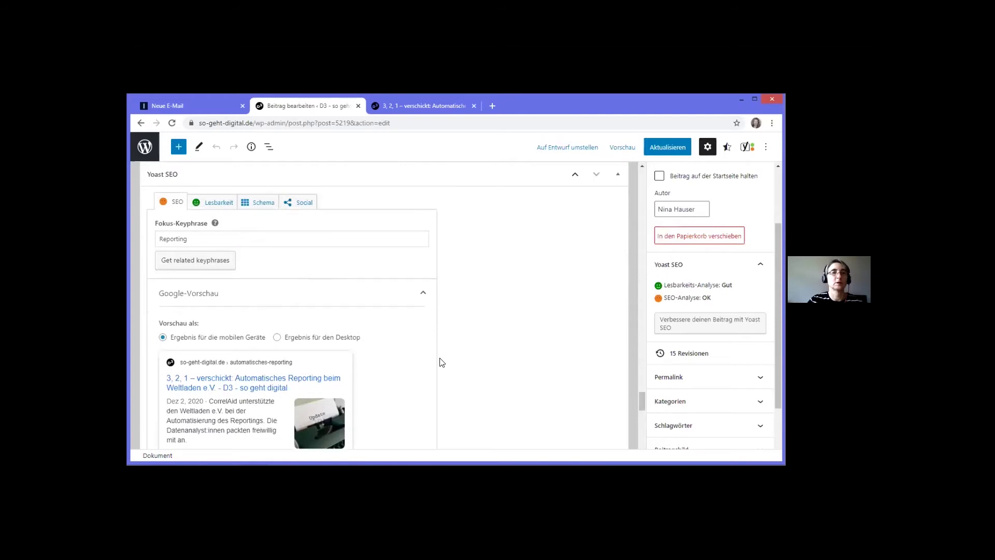
{"action": "left_click", "coordinate": [215, 224]}
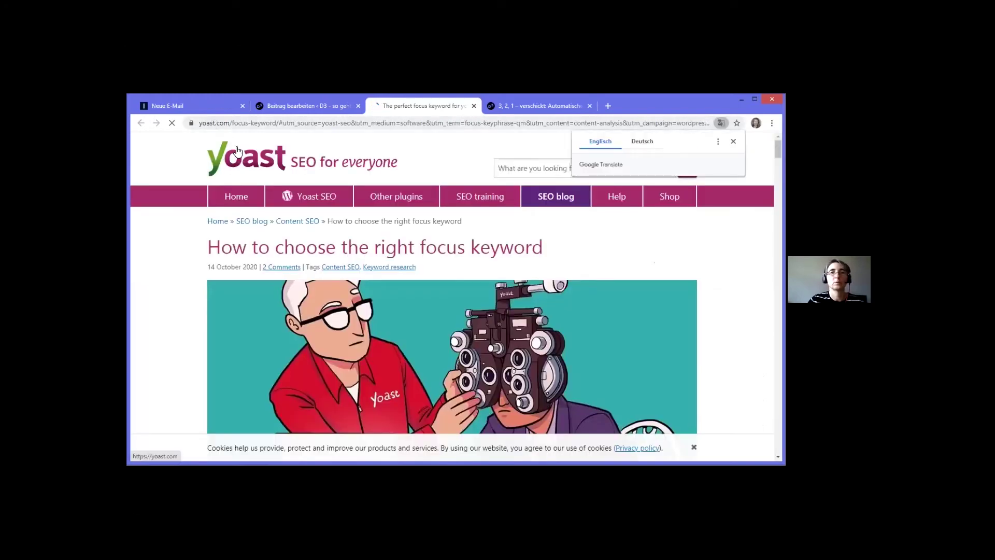
{"action": "left_click", "coordinate": [306, 146]}
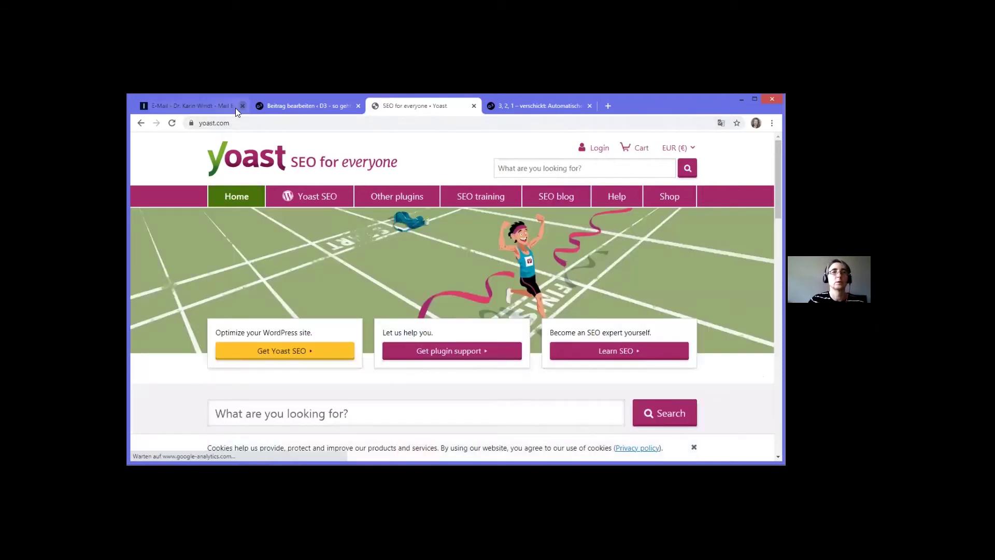
{"action": "left_click", "coordinate": [235, 108]}
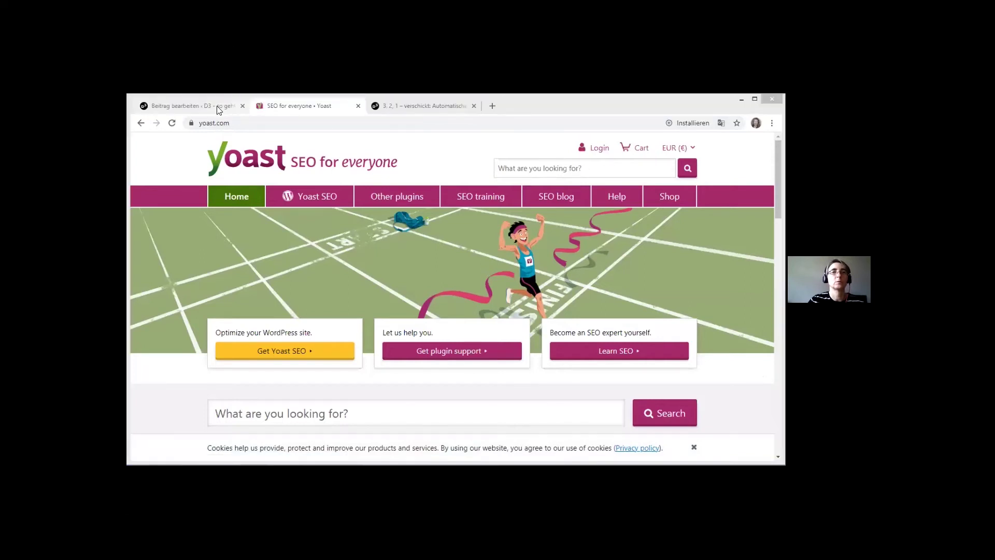
{"action": "left_click", "coordinate": [218, 110]}
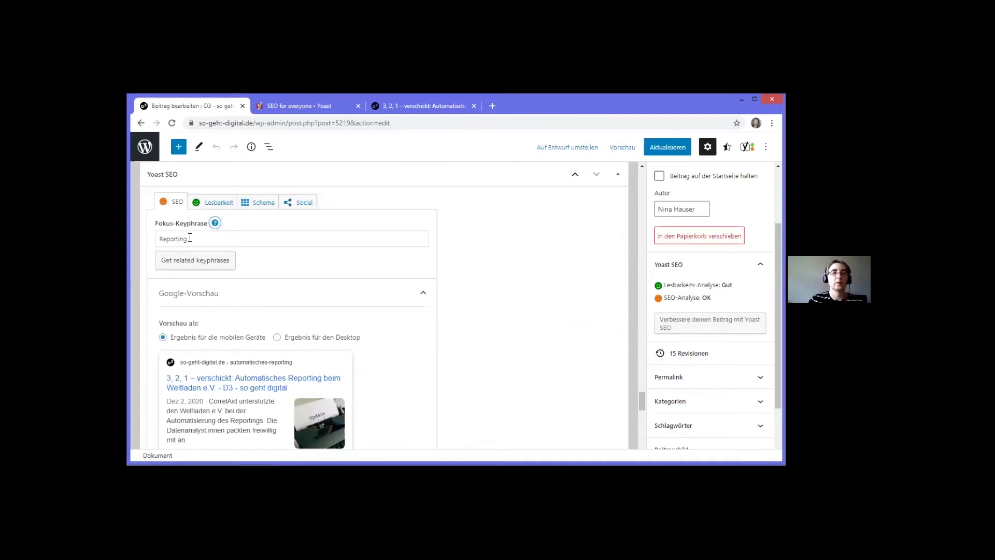
Step: Check the focus keyphrase "Reporting" against the SEO title, meta description and analysis problems
{"action": "left_click_drag", "start_coordinate": [190, 238], "coordinate": [150, 239]}
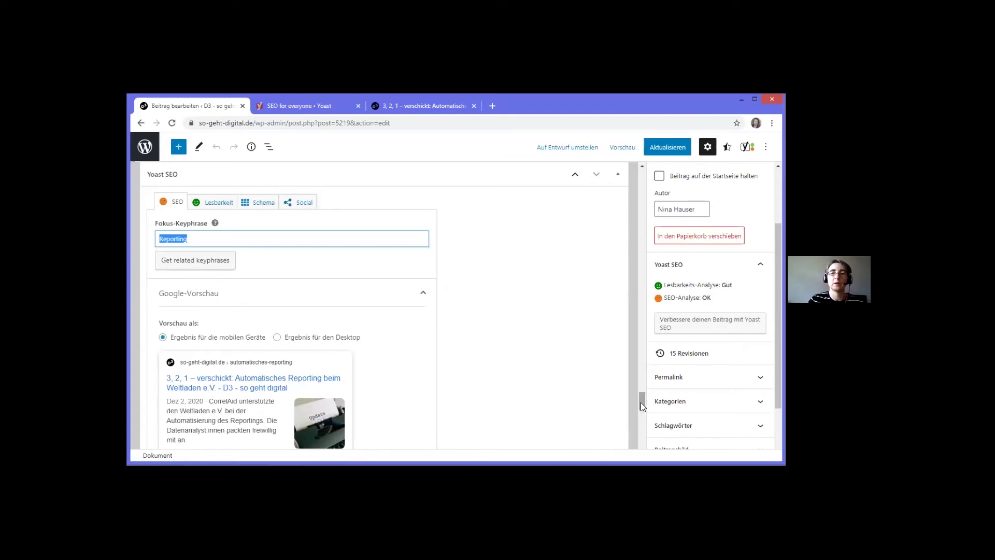
{"action": "left_click_drag", "start_coordinate": [641, 404], "coordinate": [641, 424]}
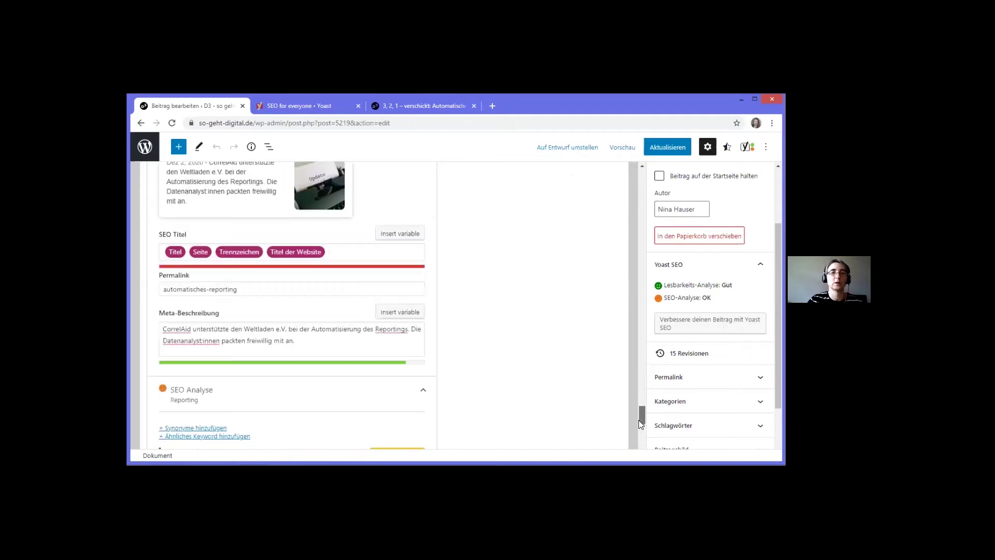
{"action": "scroll", "coordinate": [642, 415], "scroll_direction": "down", "scroll_amount": 2}
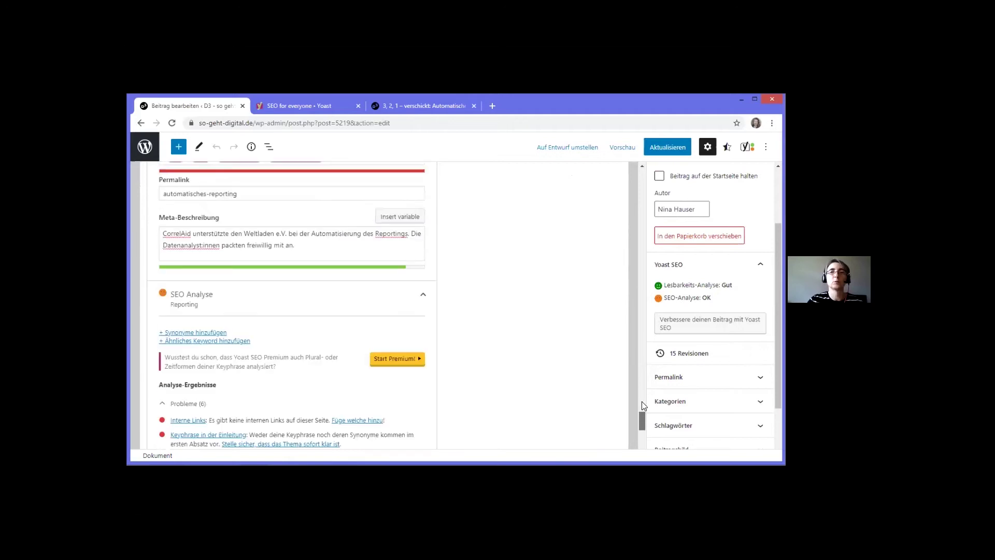
{"action": "scroll", "coordinate": [642, 402], "scroll_direction": "up", "scroll_amount": 6}
{"action": "scroll", "coordinate": [641, 405], "scroll_direction": "down", "scroll_amount": 1}
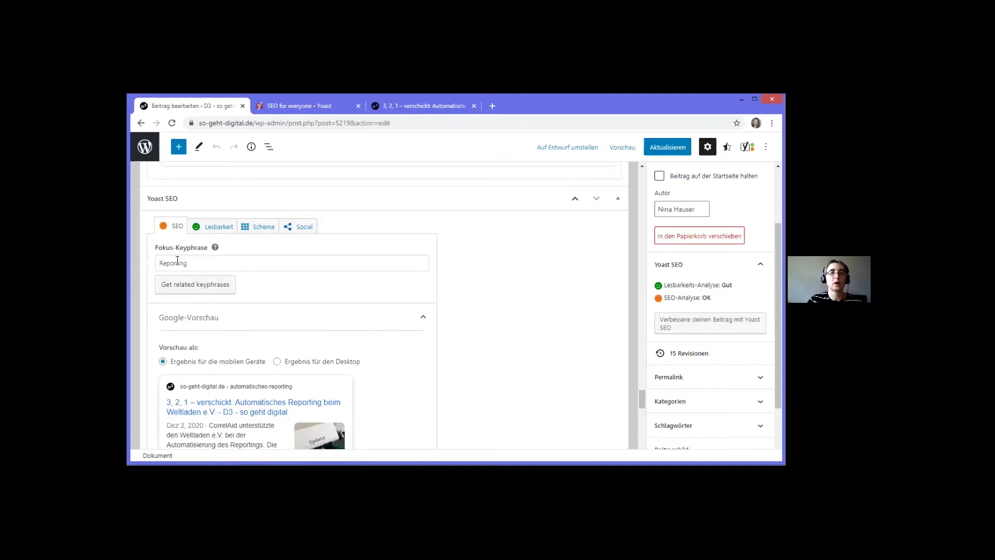
Step: Examine the focus keyphrase "Reporting" together with the mobile Google preview of the post
{"action": "double_click", "coordinate": [193, 264]}
{"action": "left_click", "coordinate": [193, 264]}
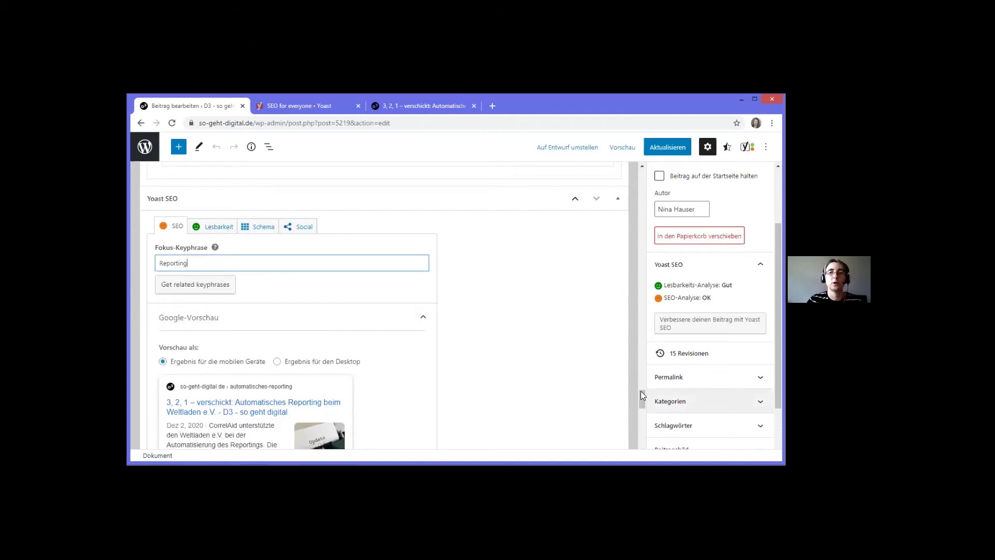
{"action": "mouse_move", "coordinate": [641, 391]}
{"action": "left_mouse_down"}
{"action": "mouse_move", "coordinate": [640, 407]}
{"action": "mouse_move", "coordinate": [643, 398]}
{"action": "left_mouse_up"}
{"action": "scroll", "coordinate": [639, 406], "scroll_direction": "down", "scroll_amount": 1}
{"action": "scroll", "coordinate": [644, 398], "scroll_direction": "down", "scroll_amount": 1}
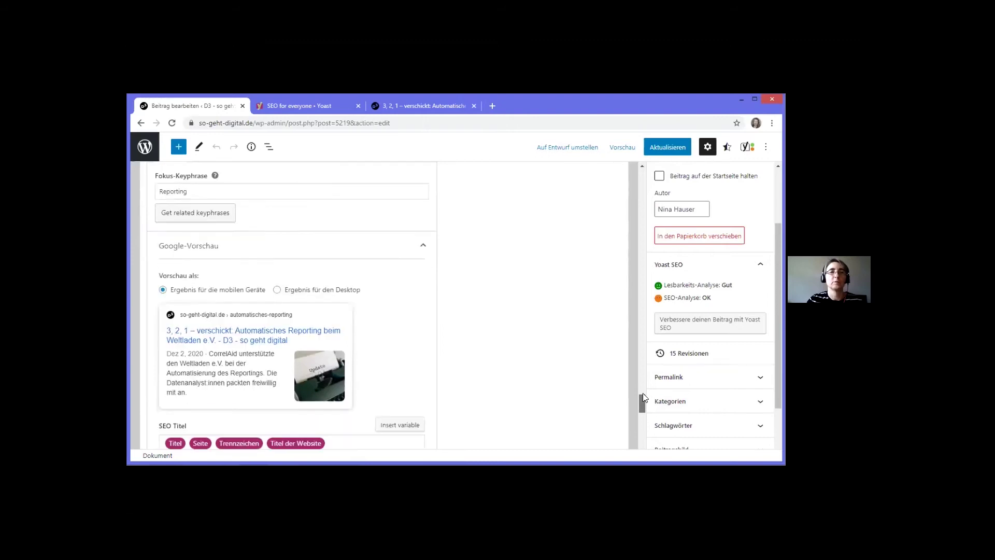
{"action": "scroll", "coordinate": [645, 397], "scroll_direction": "up", "scroll_amount": 1}
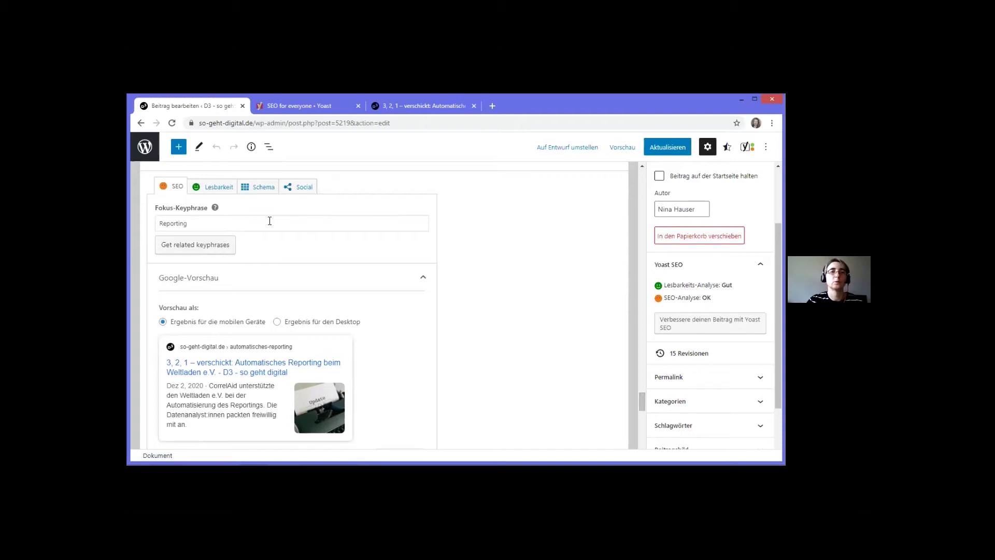
{"action": "double_click", "coordinate": [208, 220]}
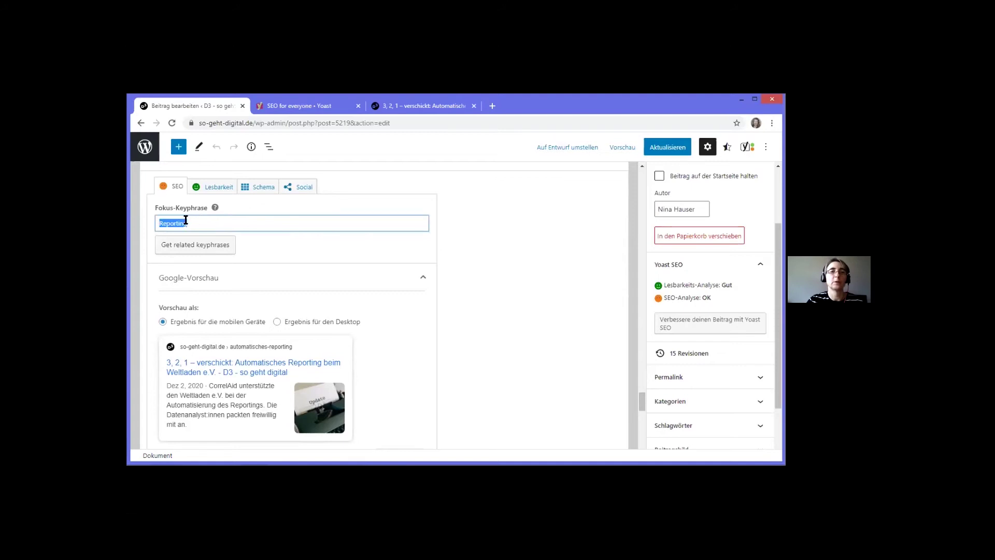
{"action": "left_click", "coordinate": [185, 220]}
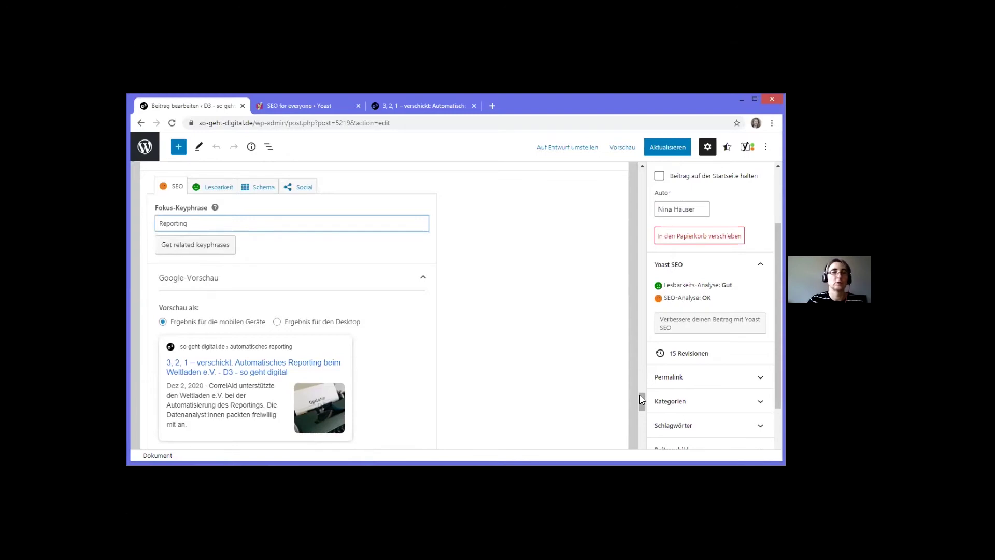
{"action": "left_click", "coordinate": [529, 363]}
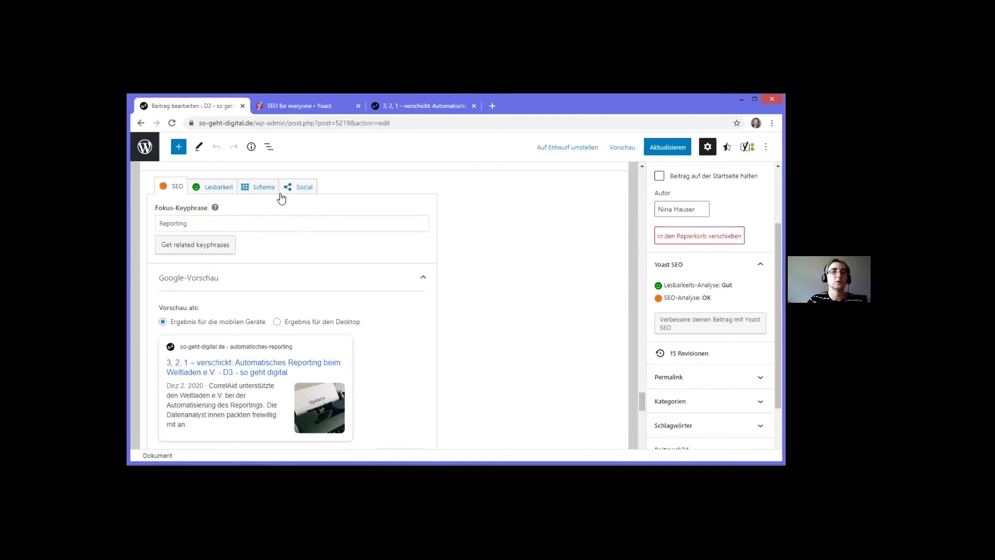
Step: Review the post's readability analysis and the page types offered in the Yoast schema settings, keeping the default type
{"action": "left_click", "coordinate": [206, 194]}
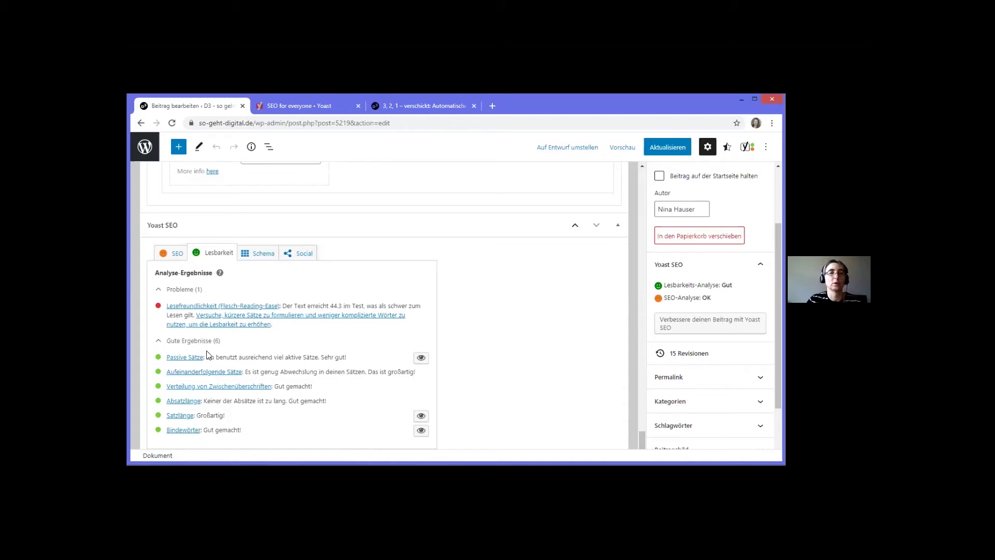
{"action": "left_click", "coordinate": [254, 256]}
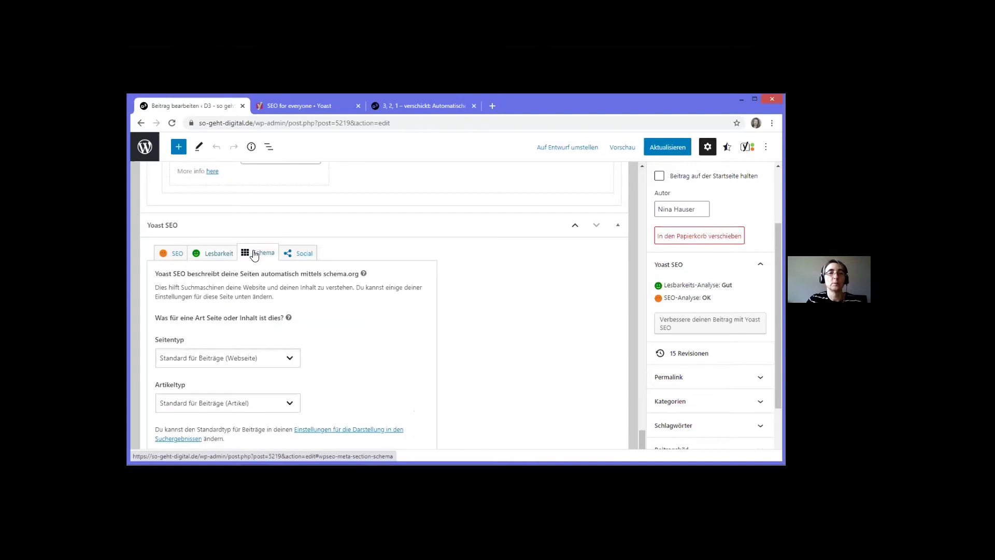
{"action": "left_click", "coordinate": [288, 359]}
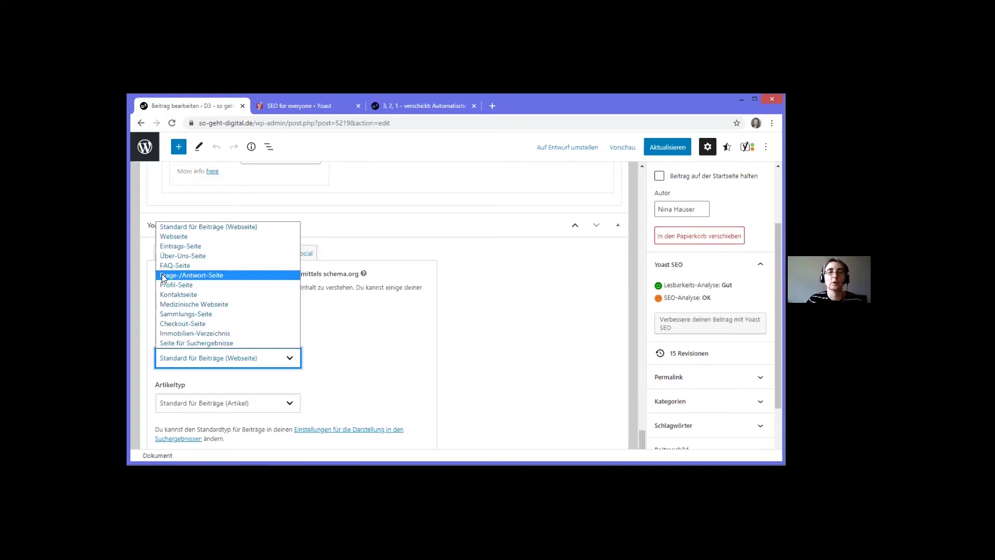
{"action": "key", "text": "Down"}
{"action": "key", "text": "Down"}
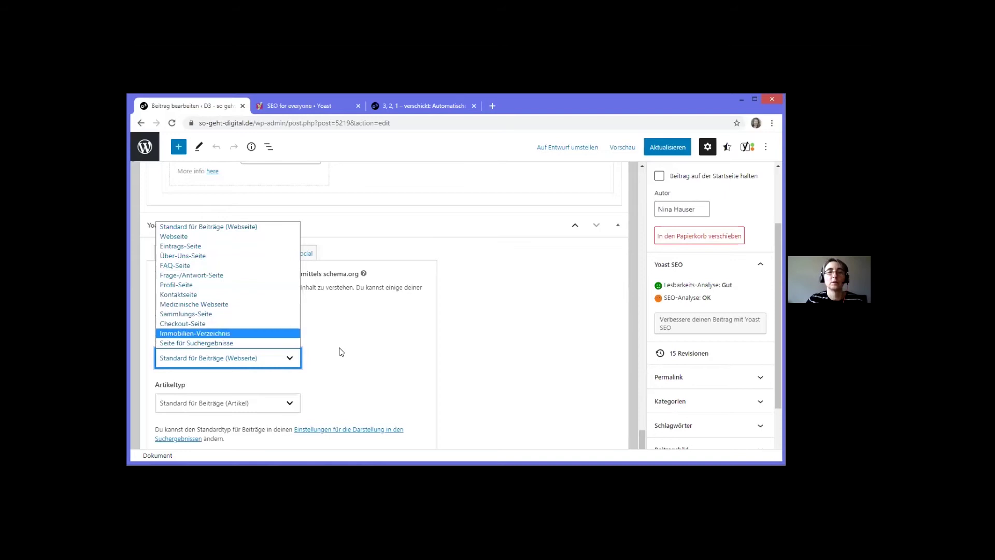
{"action": "key", "text": "Escape"}
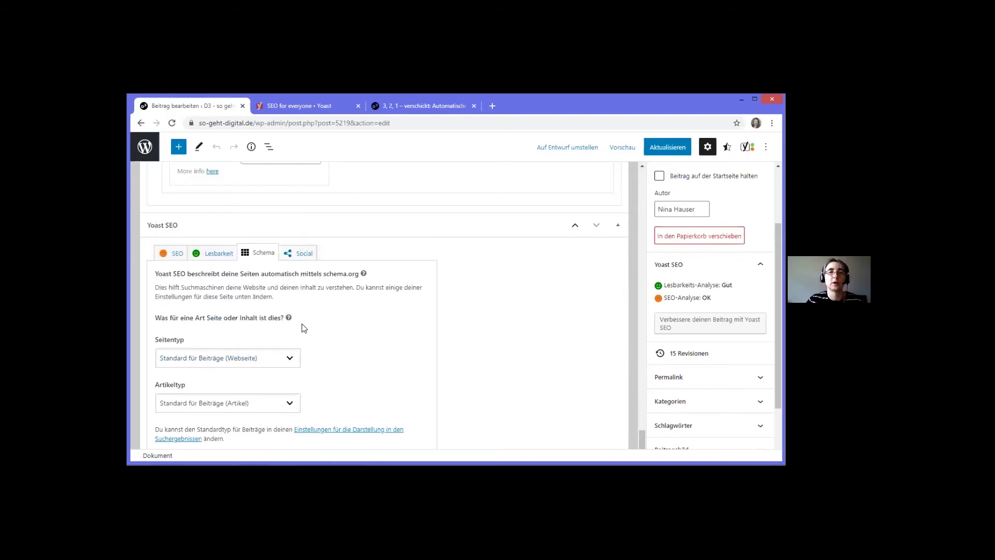
Step: Review the Yoast social settings for the post's Facebook image, title and description
{"action": "left_click", "coordinate": [299, 255]}
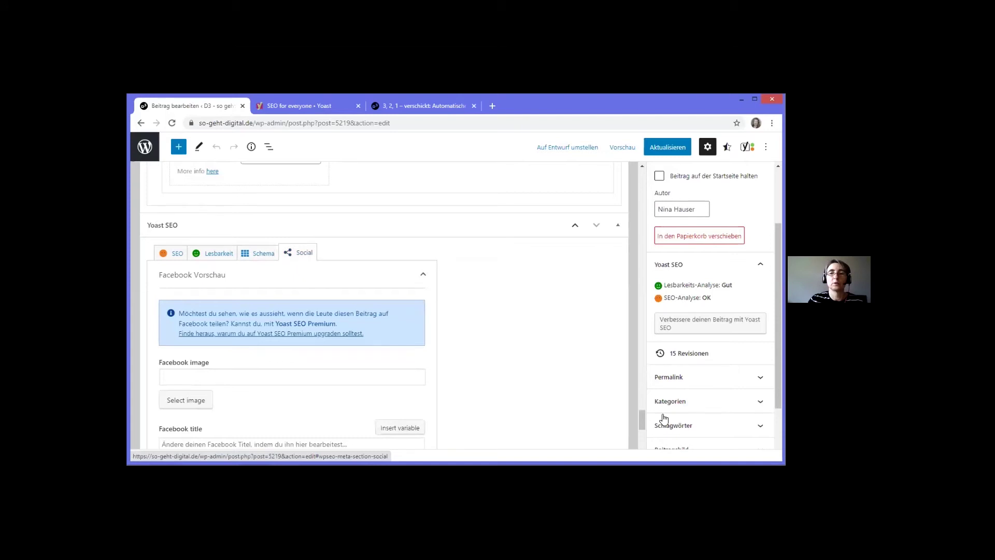
{"action": "left_click_drag", "start_coordinate": [640, 411], "coordinate": [641, 420]}
{"action": "scroll", "coordinate": [641, 423], "scroll_direction": "down", "scroll_amount": 1}
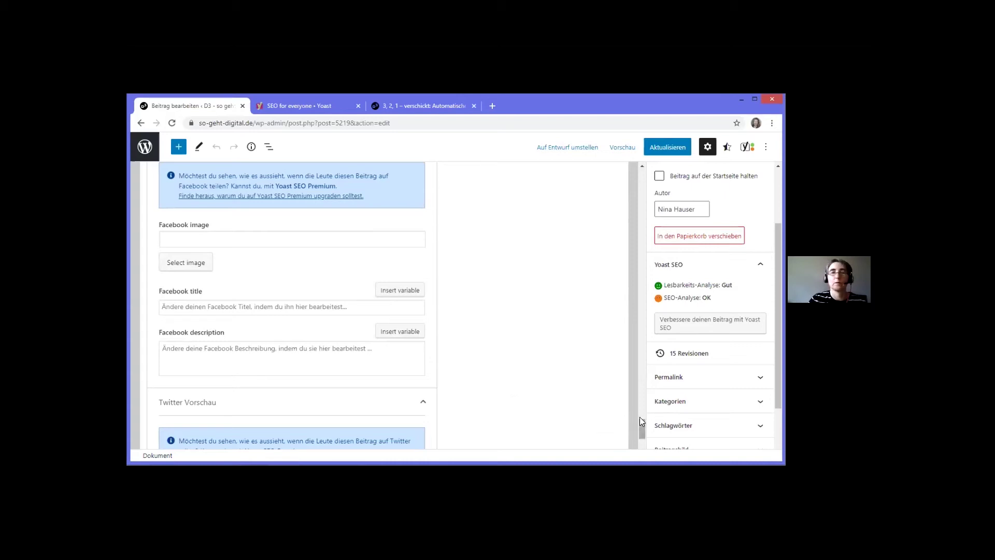
{"action": "scroll", "coordinate": [505, 403], "scroll_direction": "up", "scroll_amount": 3}
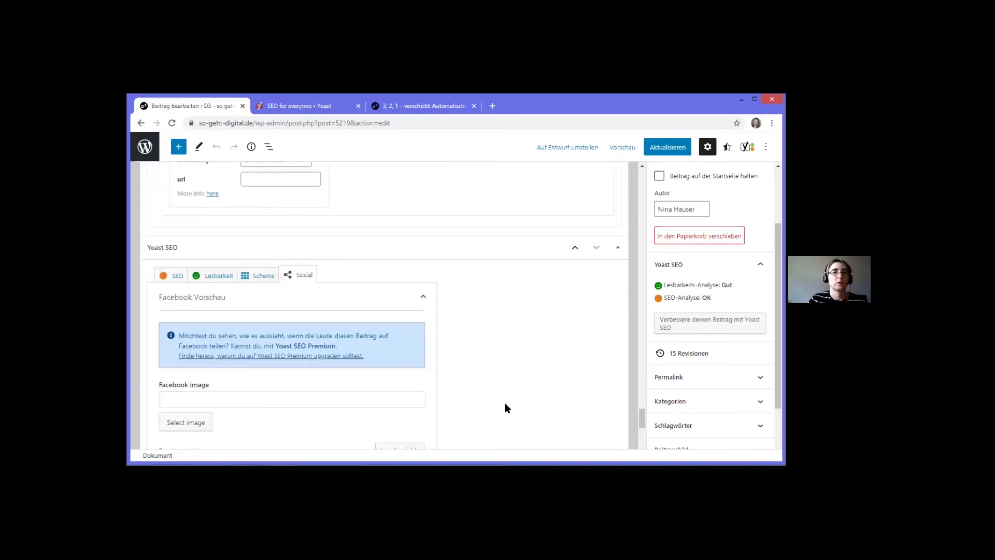
Step: Return to the SEO settings, open the variable suggestions for the SEO title, and dismiss them without choosing one
{"action": "left_click", "coordinate": [171, 277]}
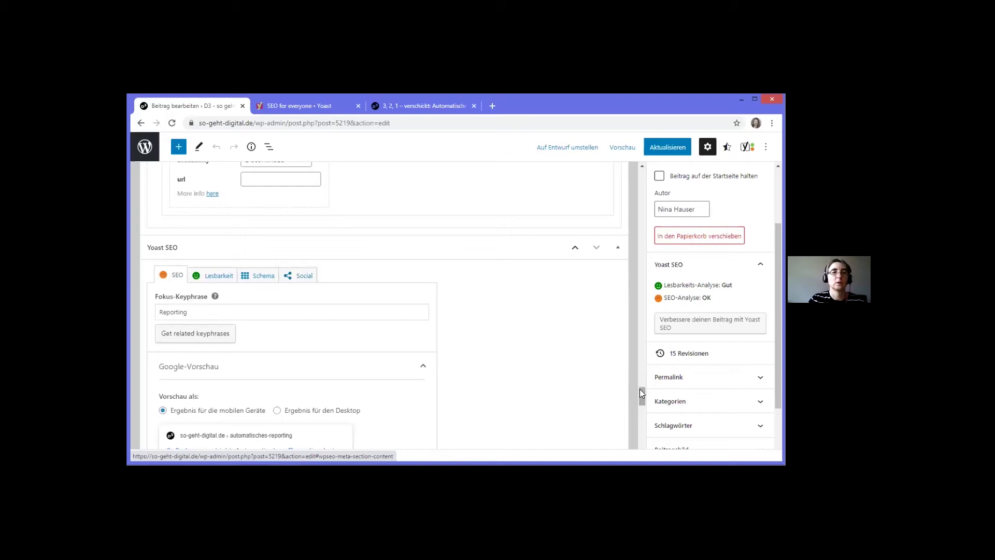
{"action": "left_click_drag", "start_coordinate": [640, 390], "coordinate": [637, 409]}
{"action": "scroll", "coordinate": [641, 397], "scroll_direction": "down", "scroll_amount": 2}
{"action": "scroll", "coordinate": [637, 408], "scroll_direction": "down", "scroll_amount": 3}
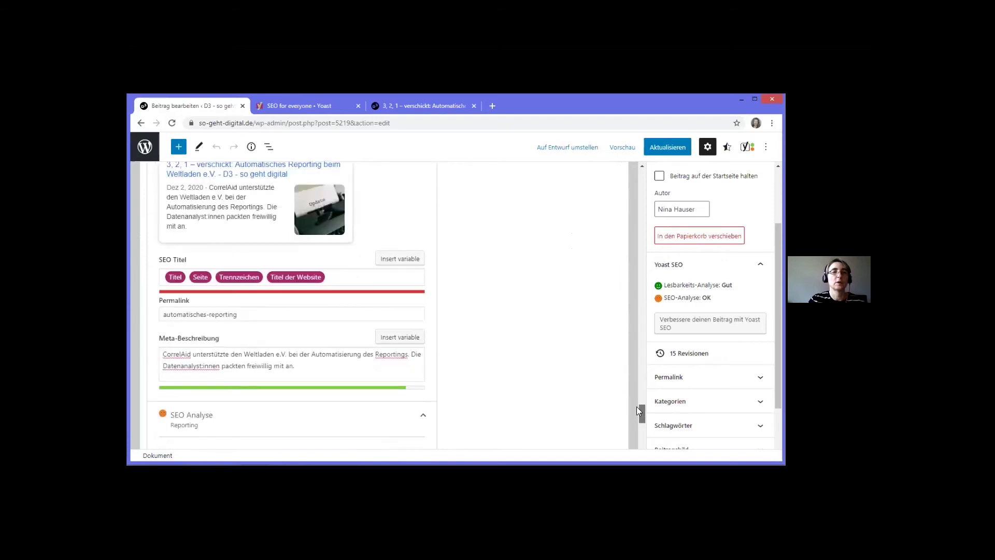
{"action": "left_click", "coordinate": [405, 254]}
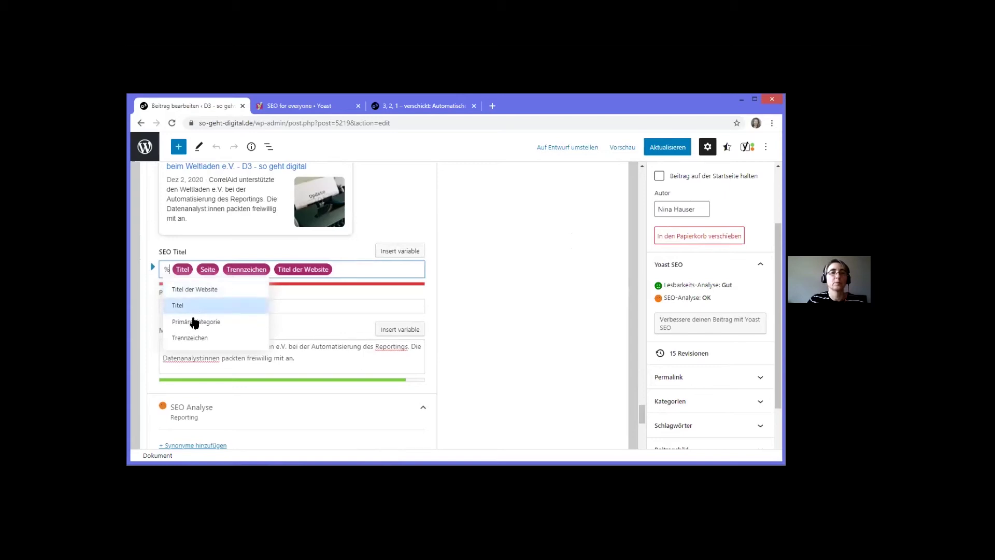
{"action": "left_click", "coordinate": [332, 276]}
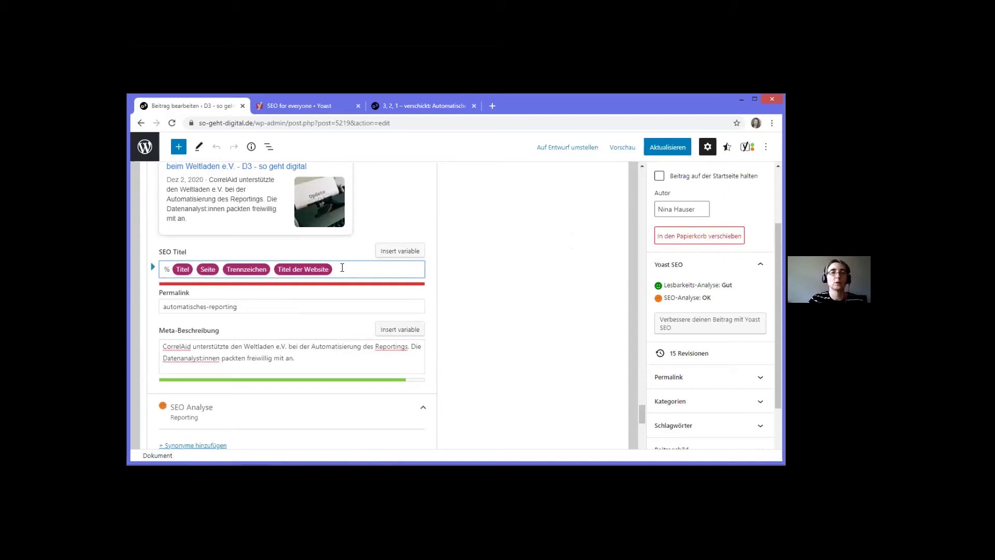
Step: Try the filler text "sdkSFDSFJDFH" after the website title variable in the SEO title, and delete it again
{"action": "type", "text": "sdkSFDSFJDFH"}
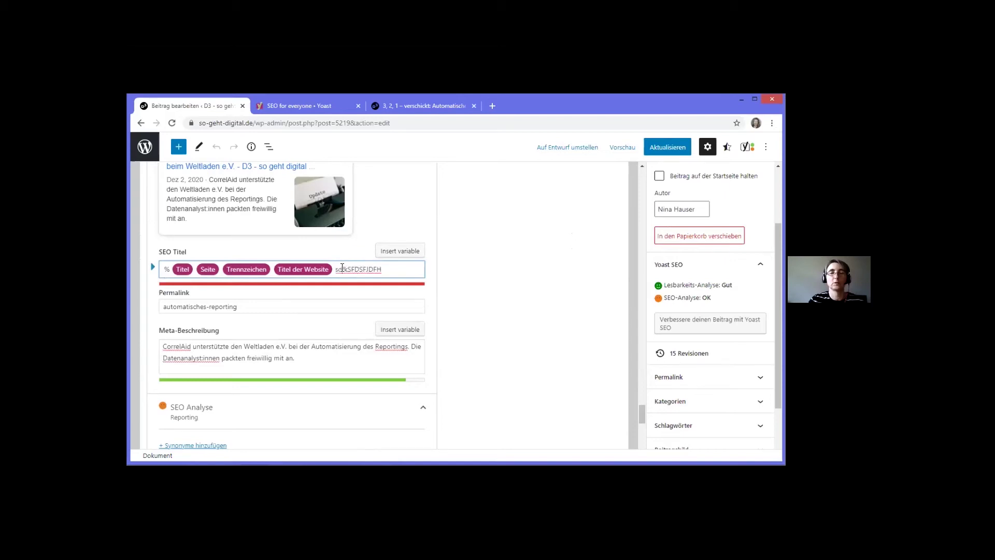
{"action": "double_click", "coordinate": [342, 268]}
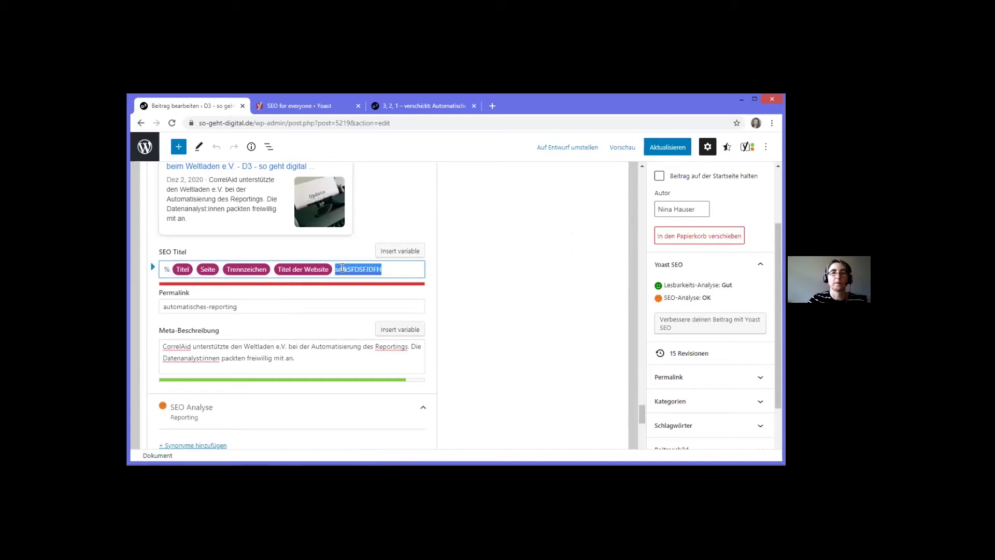
{"action": "key", "text": "BackSpace"}
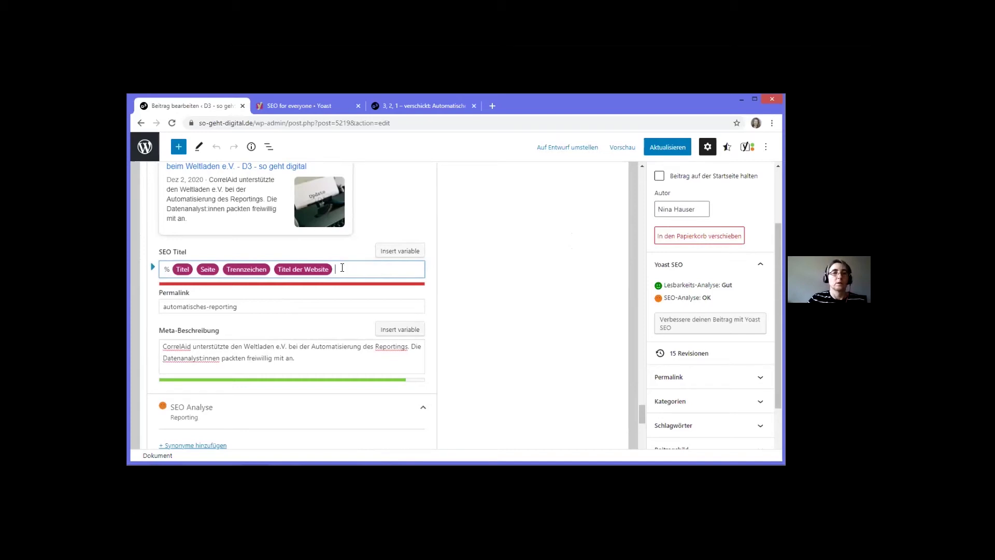
Step: Delete the stray percent sign in front of the title variable in the SEO title
{"action": "triple_click", "coordinate": [166, 268]}
{"action": "left_click", "coordinate": [166, 269]}
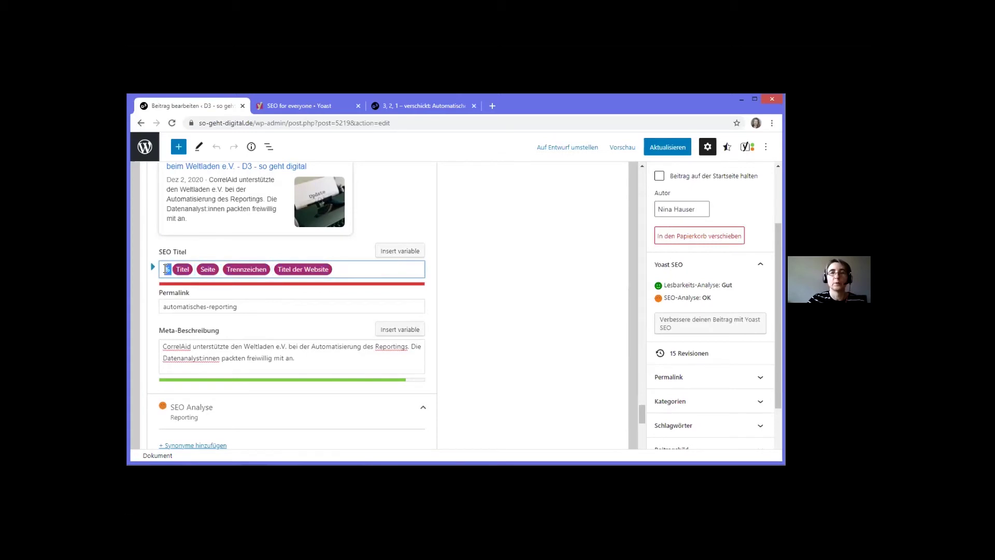
{"action": "double_click", "coordinate": [165, 270]}
{"action": "key", "text": "BackSpace"}
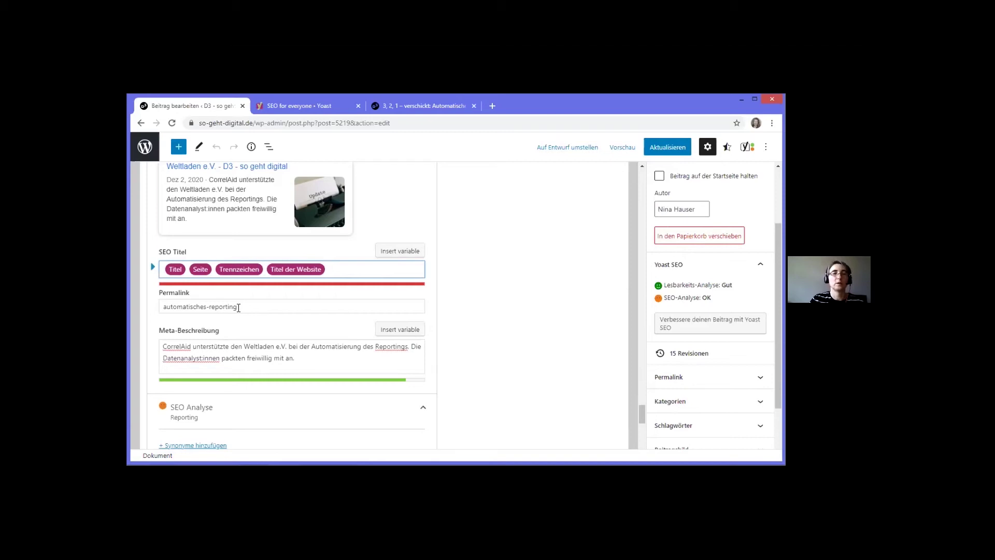
Step: Highlight the permalink slug "automatisches-reporting" in the Google preview settings to point it out, and clear the selection without changing it
{"action": "left_click_drag", "start_coordinate": [239, 308], "coordinate": [153, 305]}
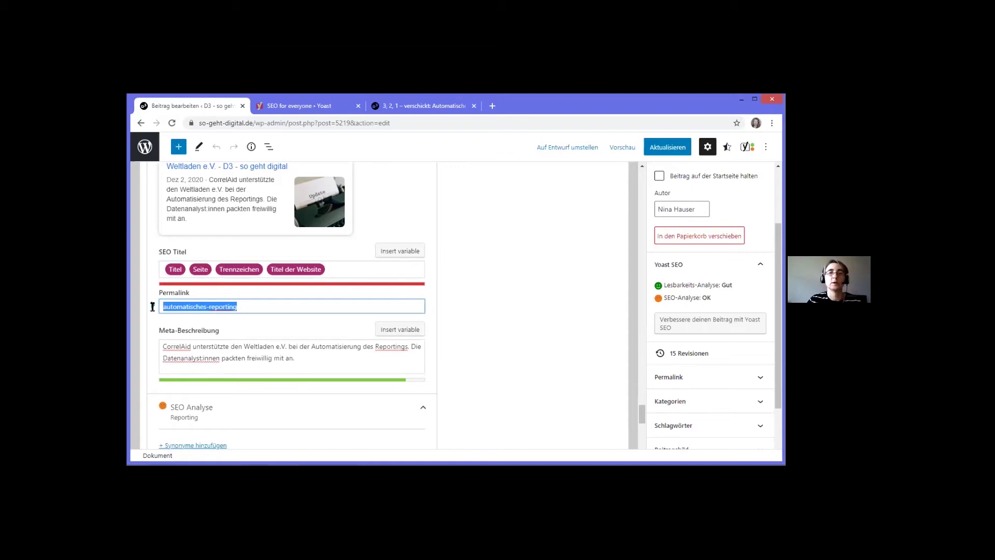
{"action": "left_click", "coordinate": [244, 306]}
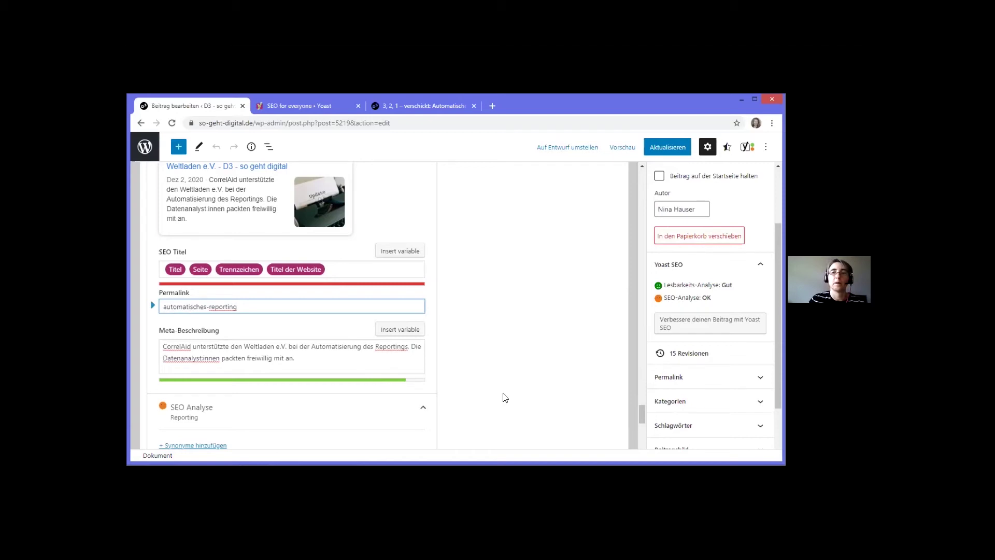
Step: Review the SEO analysis results for the keyphrase, covering problems, improvements and good results, and return to the Google preview
{"action": "left_click", "coordinate": [641, 410]}
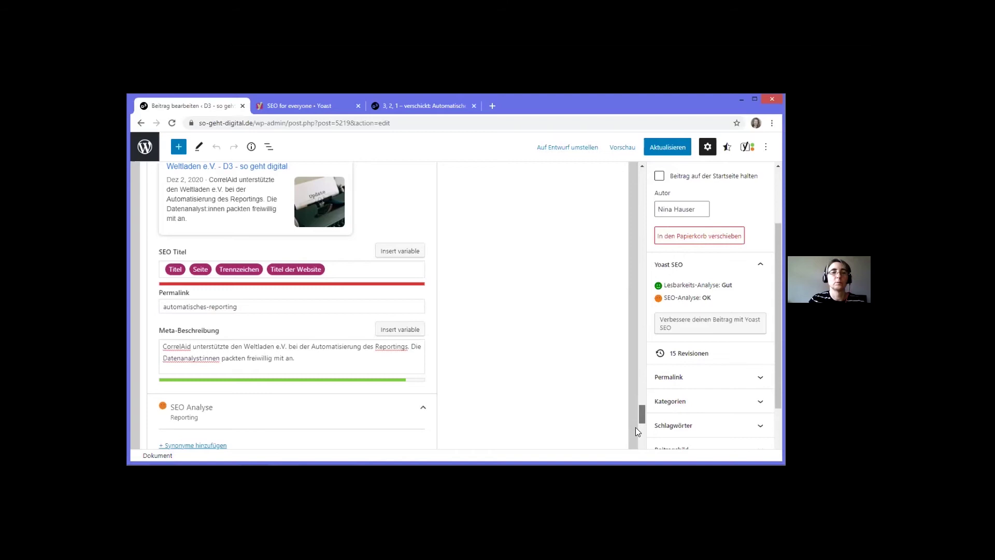
{"action": "scroll", "coordinate": [636, 428], "scroll_direction": "down", "scroll_amount": 4}
{"action": "scroll", "coordinate": [635, 429], "scroll_direction": "down", "scroll_amount": 1}
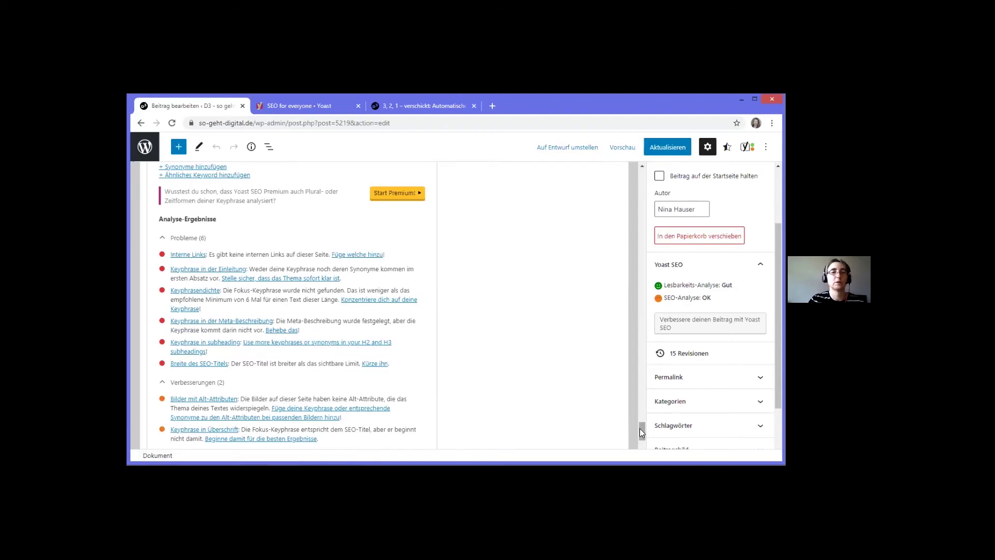
{"action": "left_click_drag", "start_coordinate": [641, 428], "coordinate": [640, 432]}
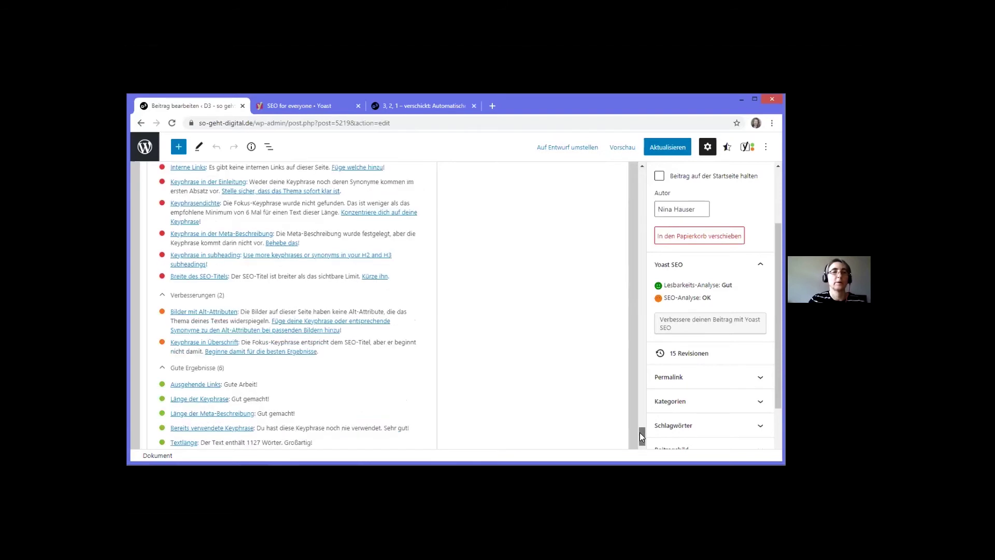
{"action": "scroll", "coordinate": [641, 438], "scroll_direction": "down", "scroll_amount": 1}
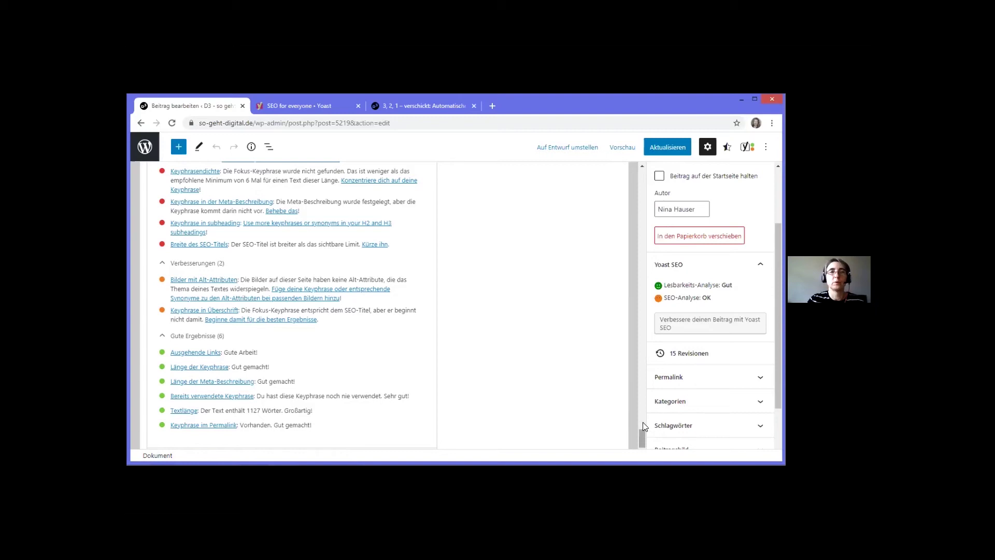
{"action": "scroll", "coordinate": [644, 425], "scroll_direction": "up", "scroll_amount": 2}
{"action": "scroll", "coordinate": [643, 421], "scroll_direction": "up", "scroll_amount": 5}
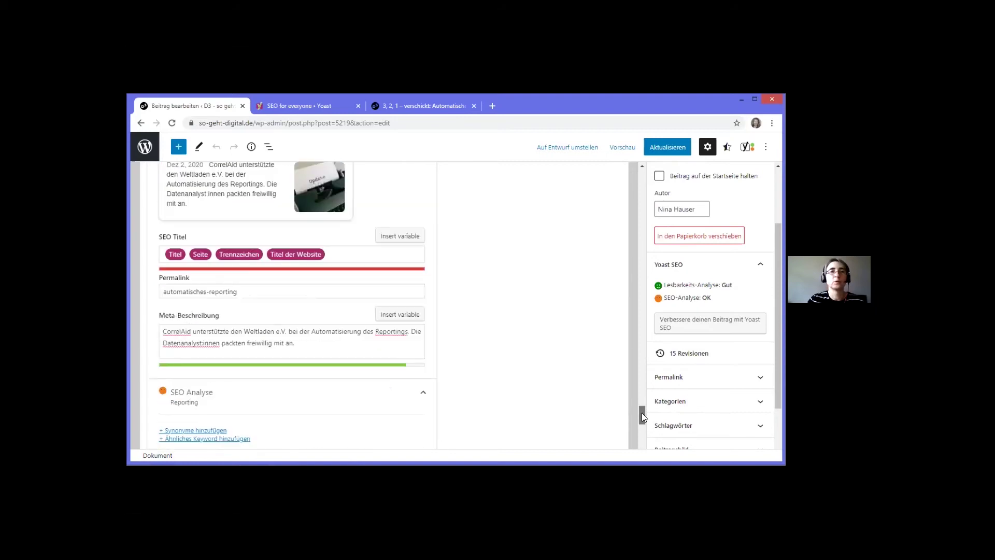
{"action": "scroll", "coordinate": [642, 412], "scroll_direction": "up", "scroll_amount": 2}
{"action": "scroll", "coordinate": [641, 410], "scroll_direction": "up", "scroll_amount": 1}
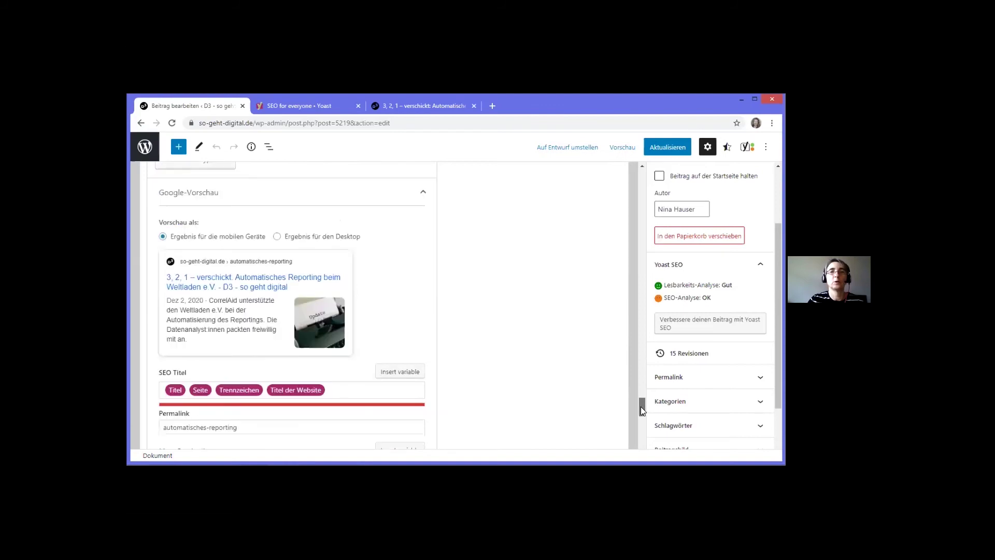